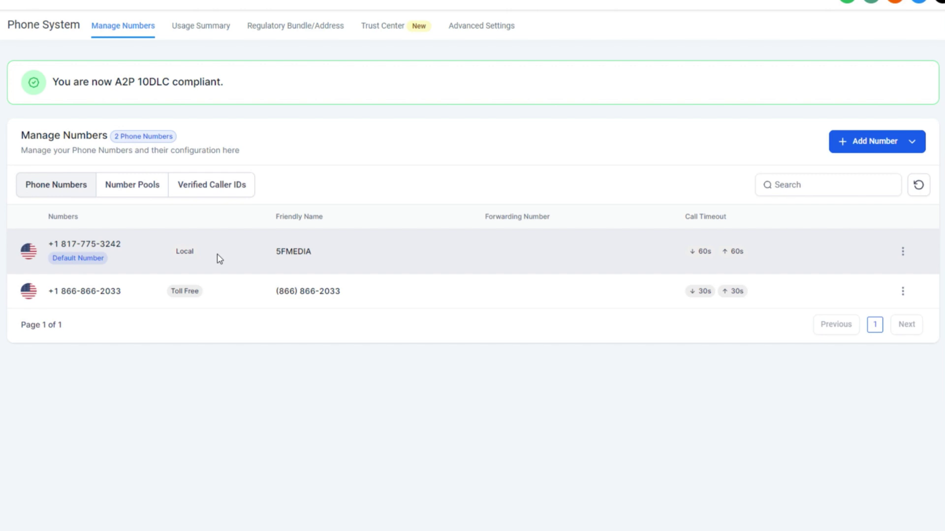
# Search Google for 'toll free numbers' and scroll through the listed toll-free prefixes.
pyautogui.click(893, 147)
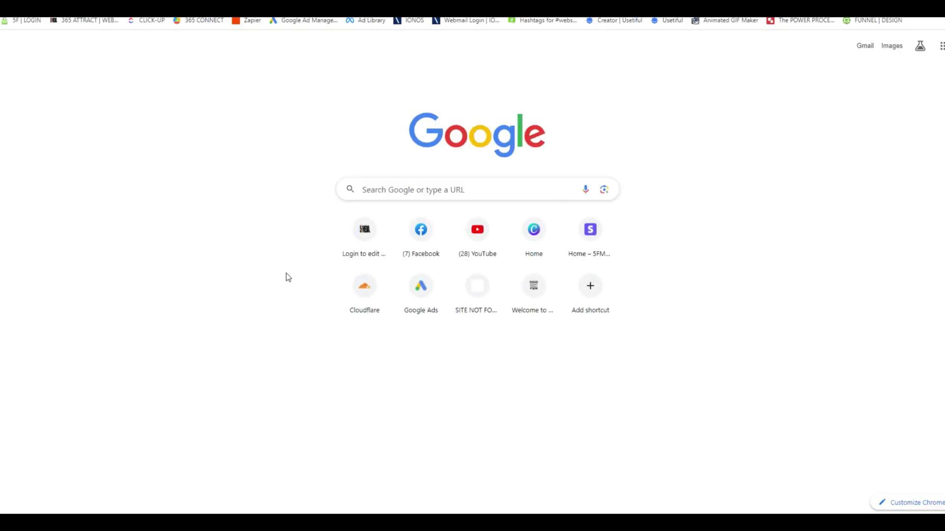
pyautogui.write('toll free')
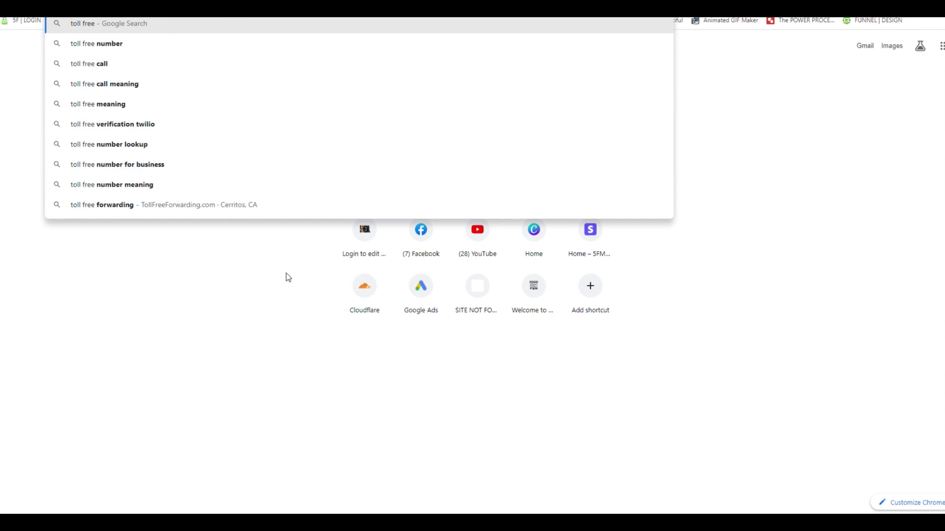
pyautogui.write(' numbers')
pyautogui.press('Return')
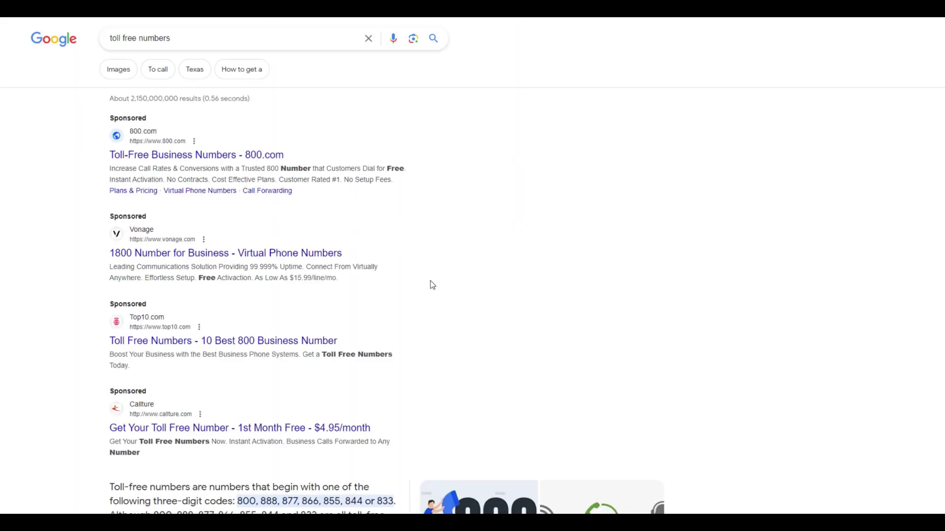
pyautogui.scroll(-4, 197, 246)
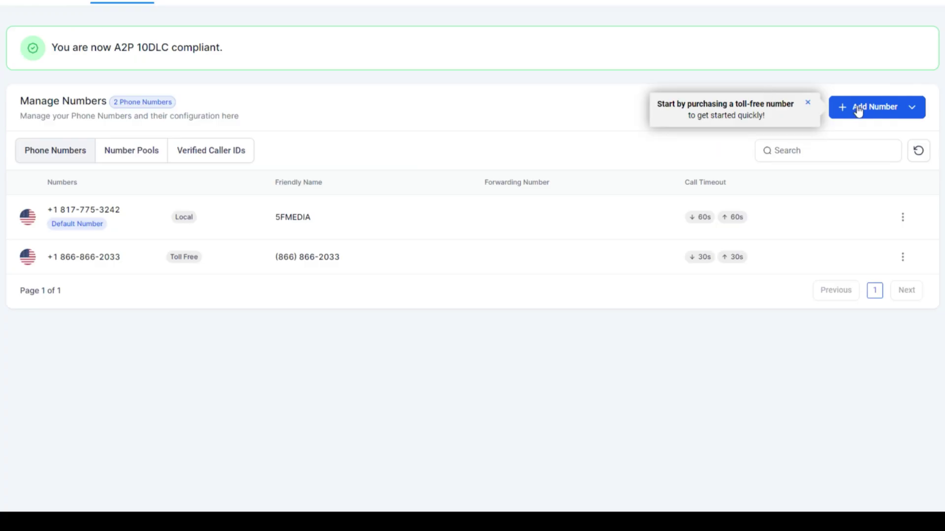
# Start buying a new phone number with United States kept as the country.
pyautogui.click(857, 110)
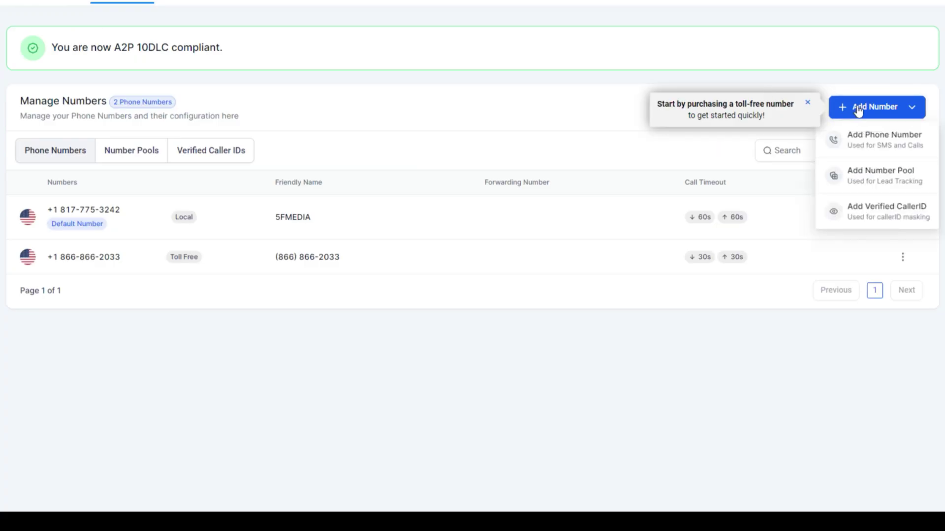
pyautogui.click(873, 145)
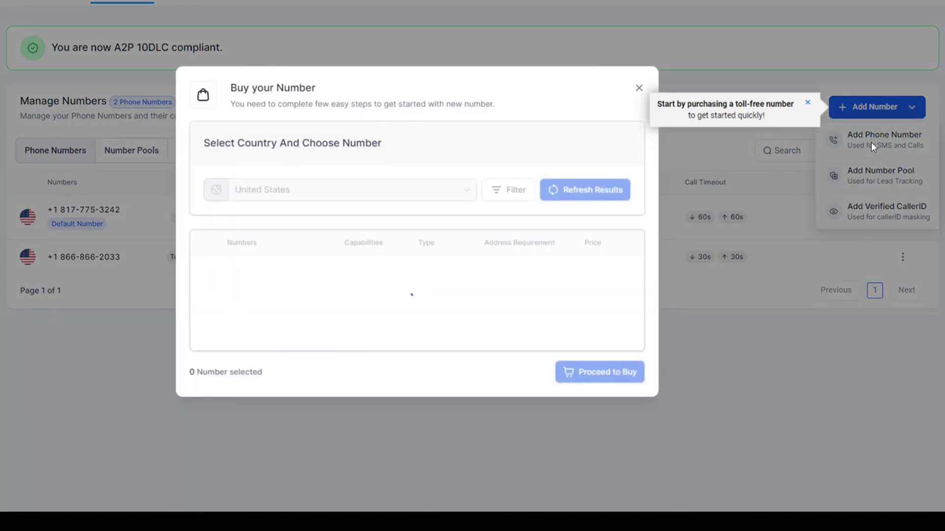
pyautogui.click(276, 110)
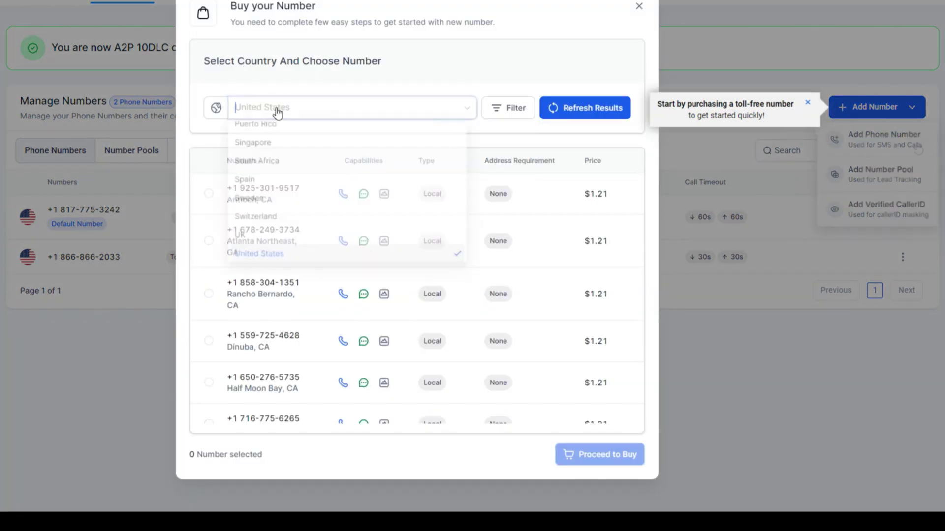
pyautogui.click(466, 84)
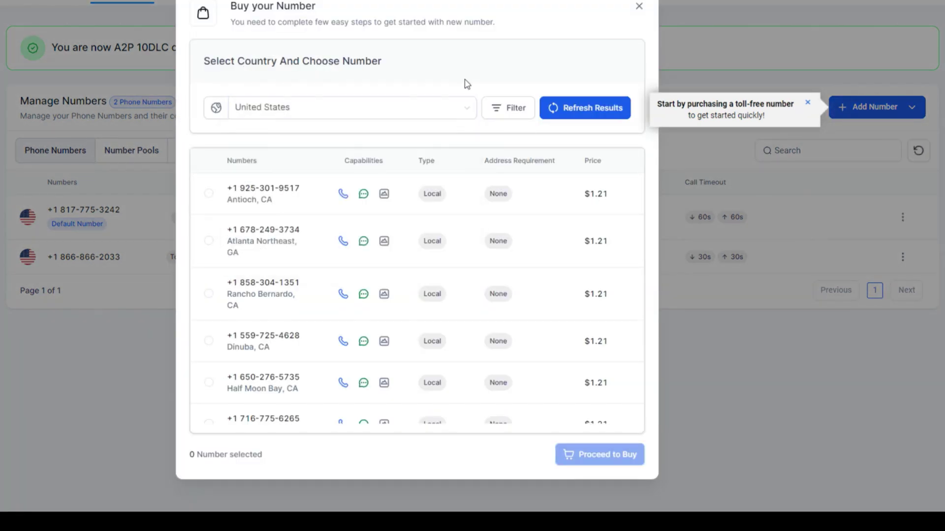
# Filter available numbers to Toll Free only, containing 866, excluding Local and Mobile.
pyautogui.click(514, 111)
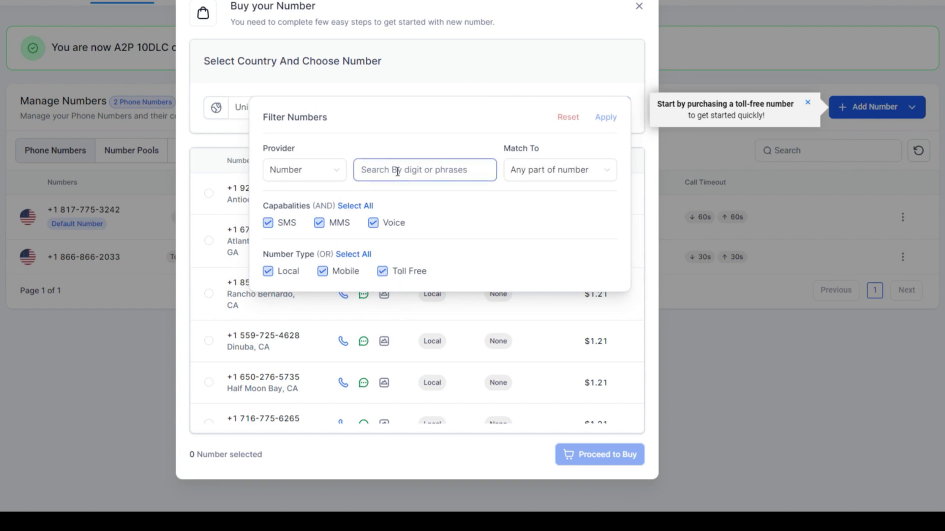
pyautogui.write('866')
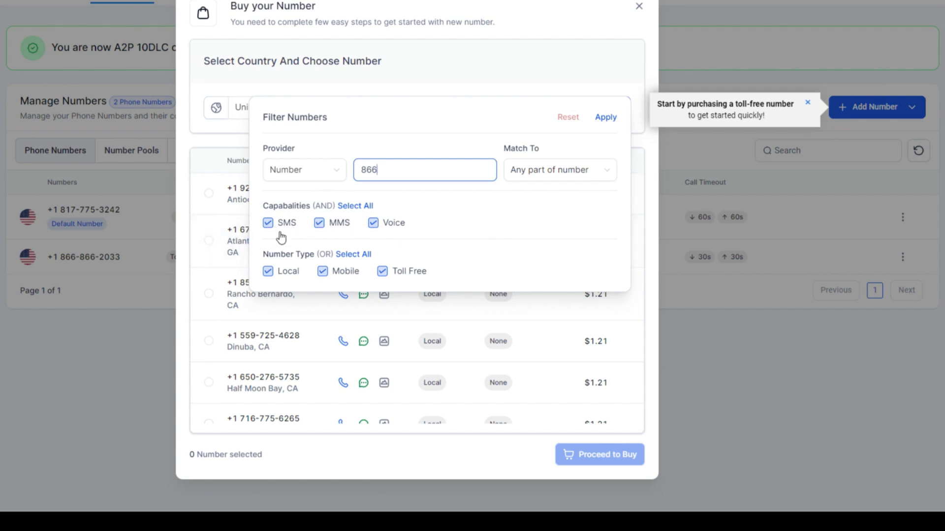
pyautogui.click(268, 272)
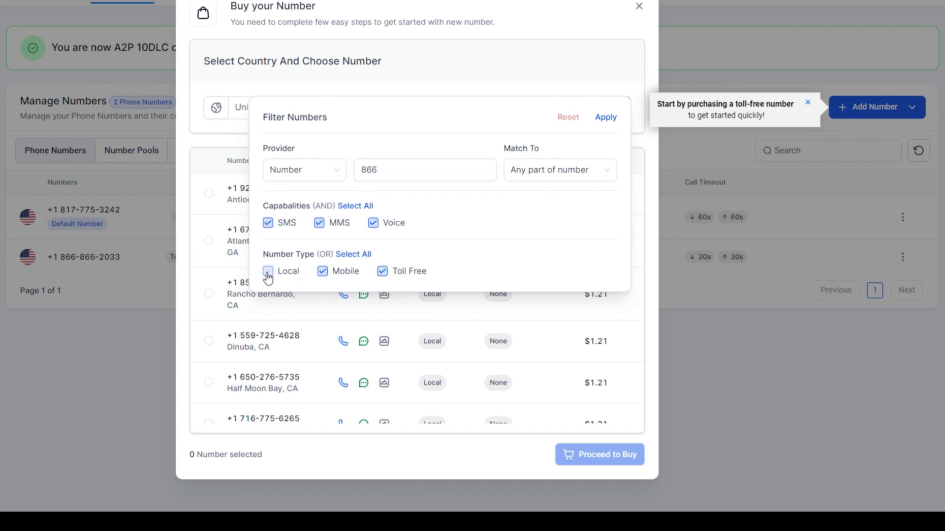
pyautogui.click(331, 275)
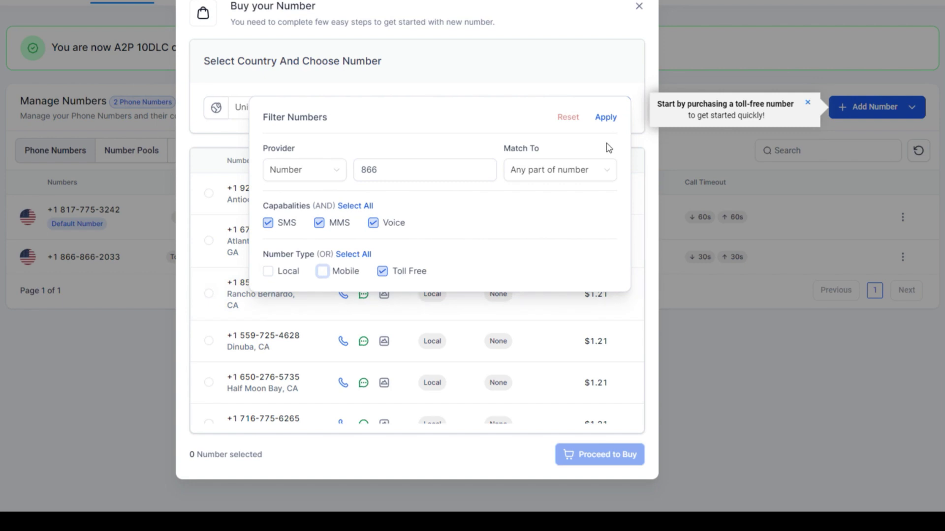
pyautogui.click(606, 118)
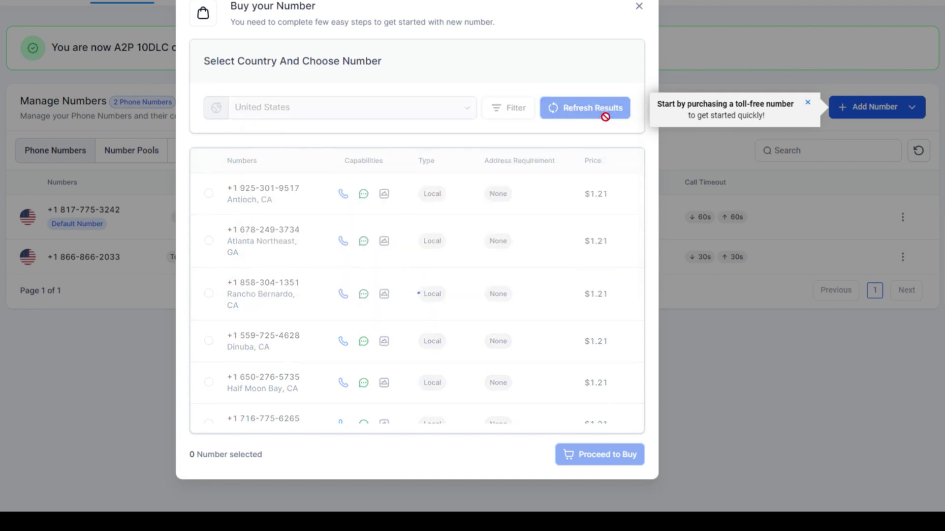
pyautogui.scroll(-3, 279, 350)
pyautogui.scroll(3, 278, 357)
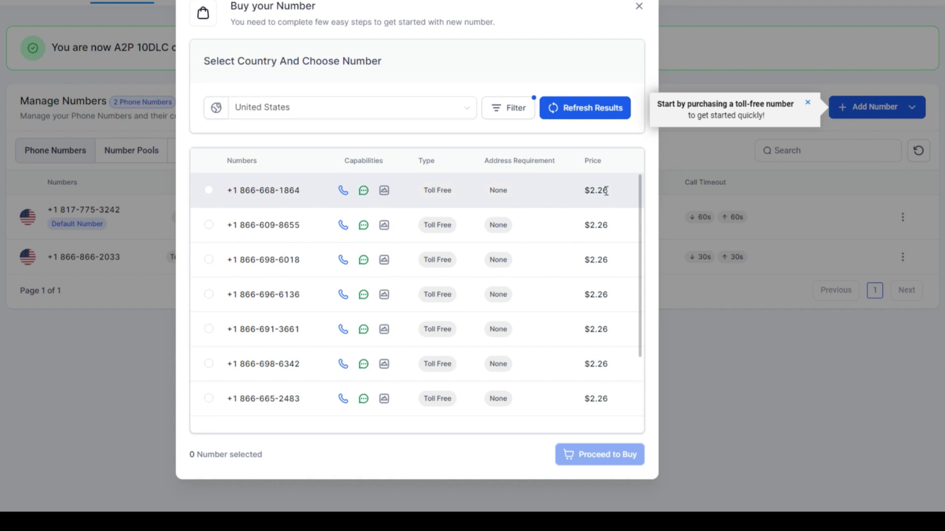
pyautogui.scroll(-3, 591, 207)
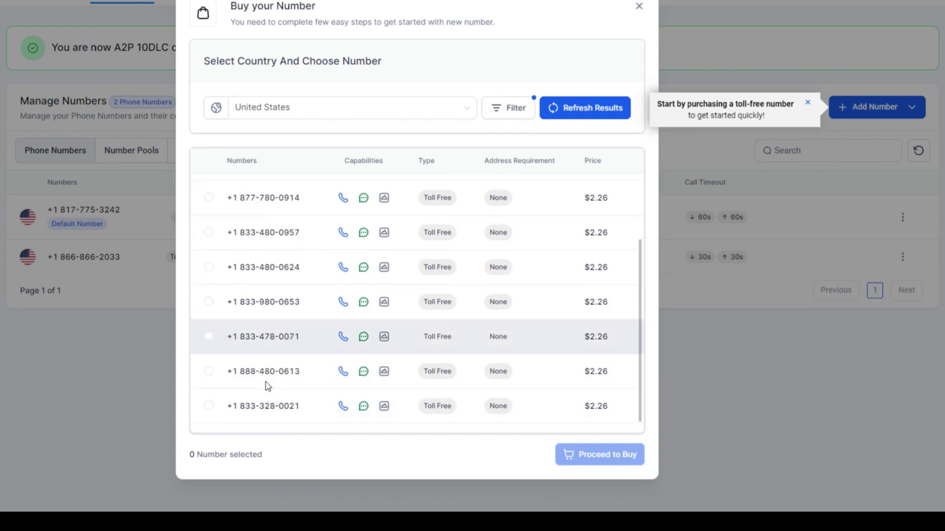
pyautogui.click(209, 371)
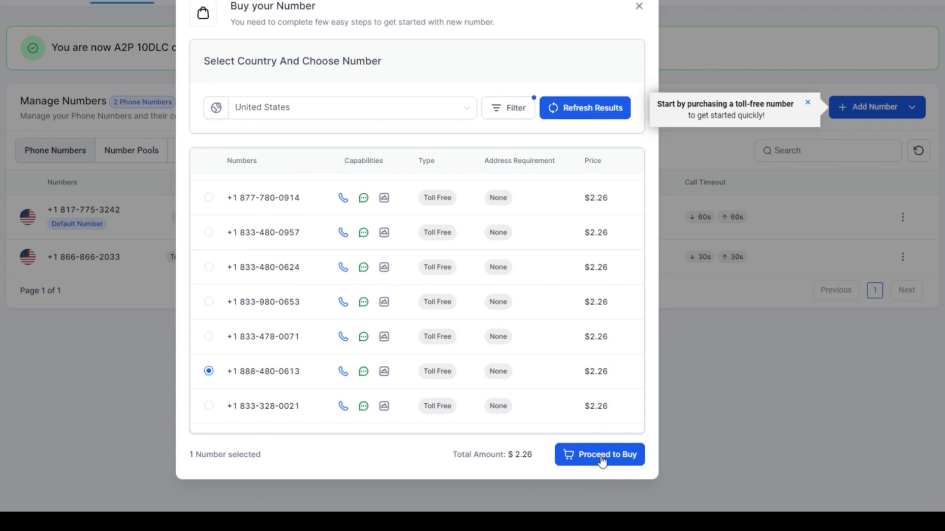
pyautogui.click(601, 455)
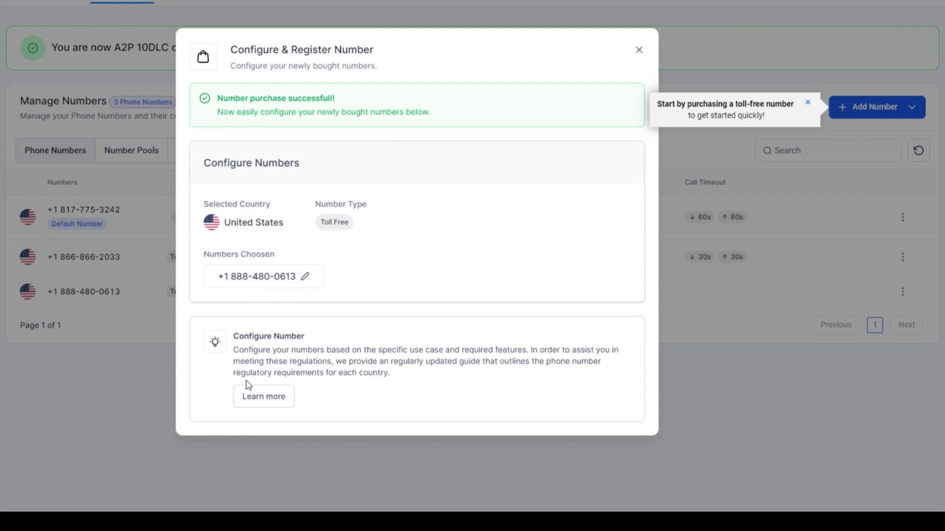
# Open the new number's settings, touch the call forwarding field, and save.
pyautogui.click(257, 404)
pyautogui.click(342, 134)
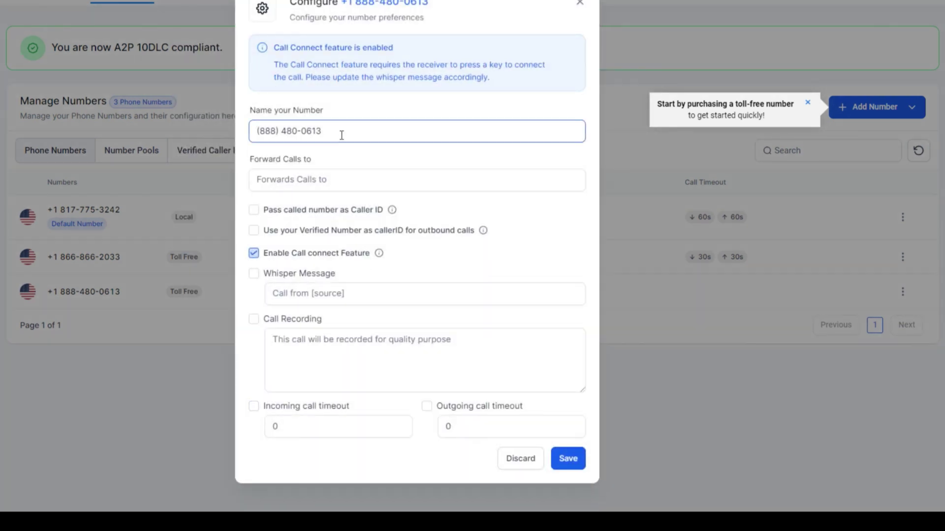
pyautogui.click(282, 180)
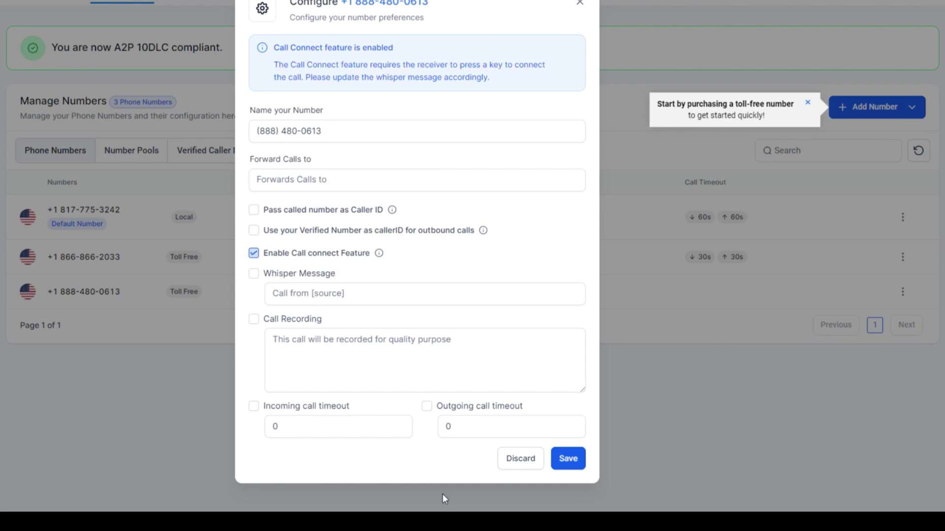
pyautogui.click(566, 461)
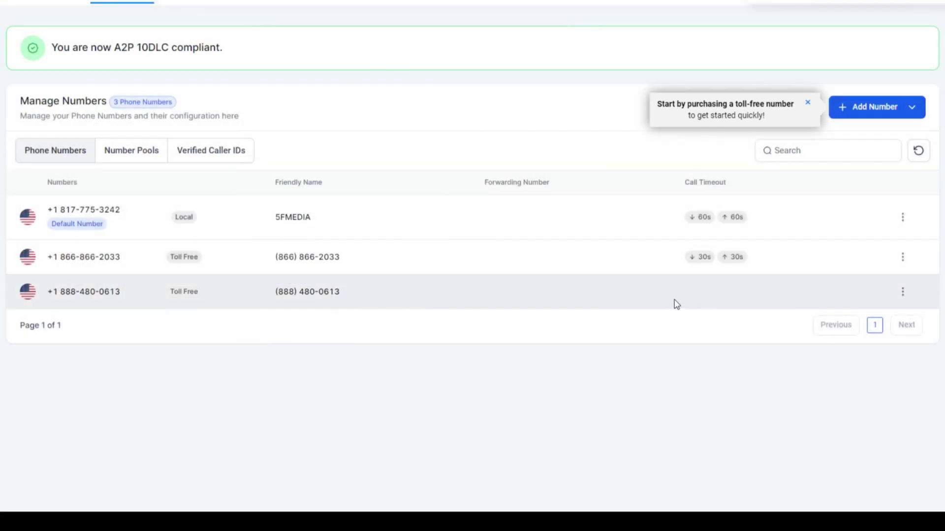
# Reopen the 888 number's configuration to check the incoming call timeout, then close it.
pyautogui.click(902, 296)
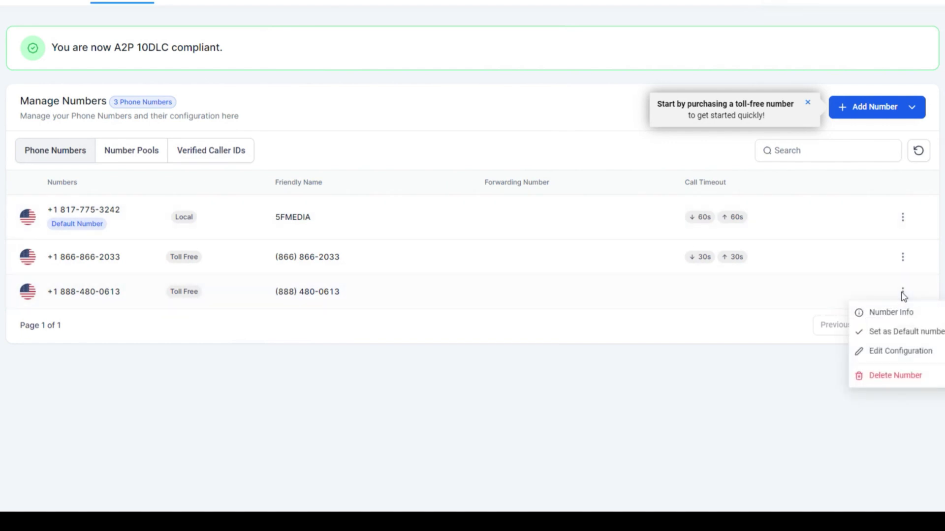
pyautogui.click(894, 357)
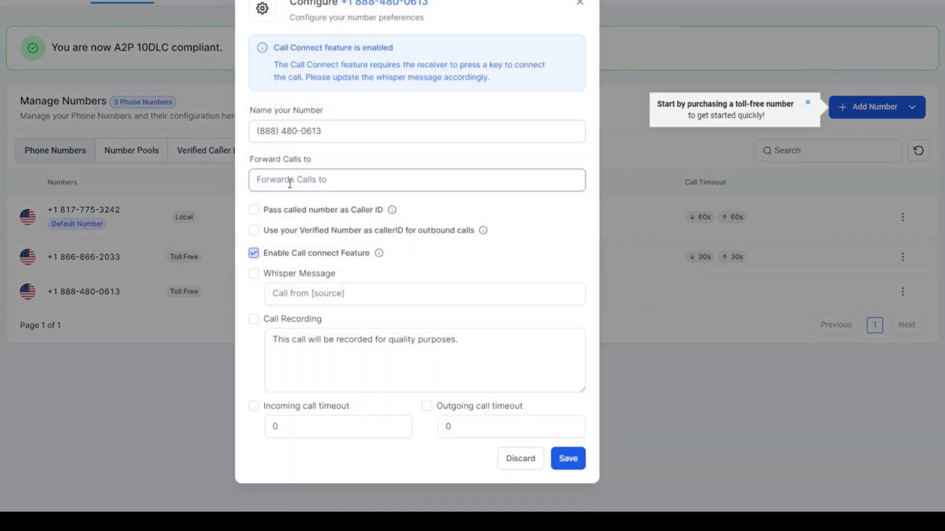
pyautogui.moveTo(297, 423); pyautogui.dragTo(245, 424)
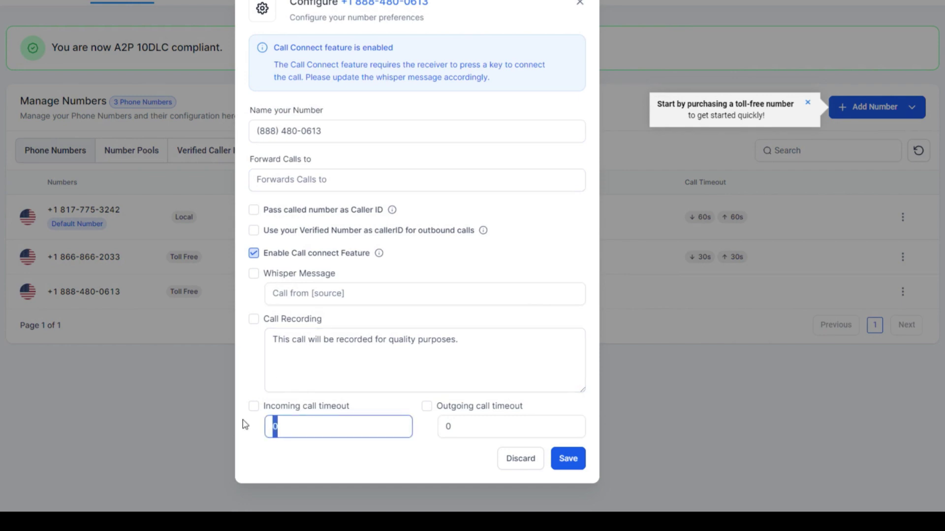
pyautogui.press('Escape')
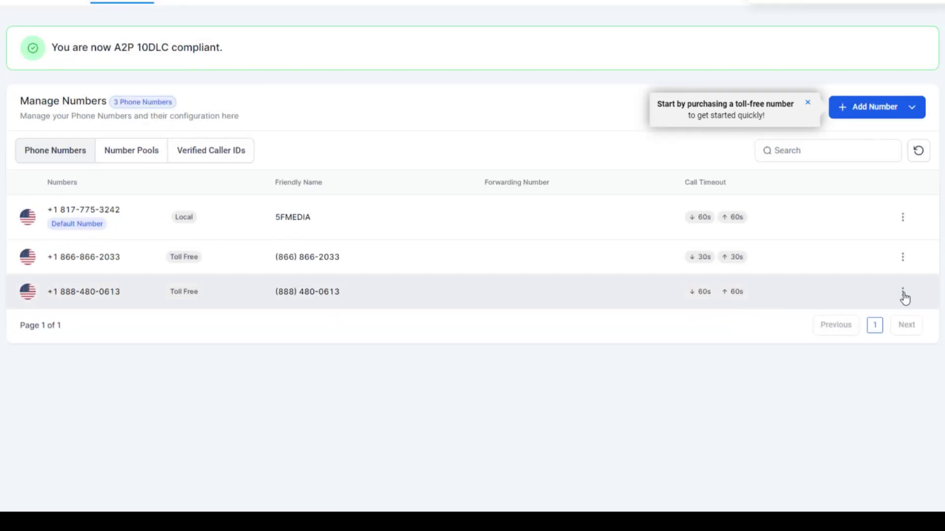
pyautogui.click(903, 294)
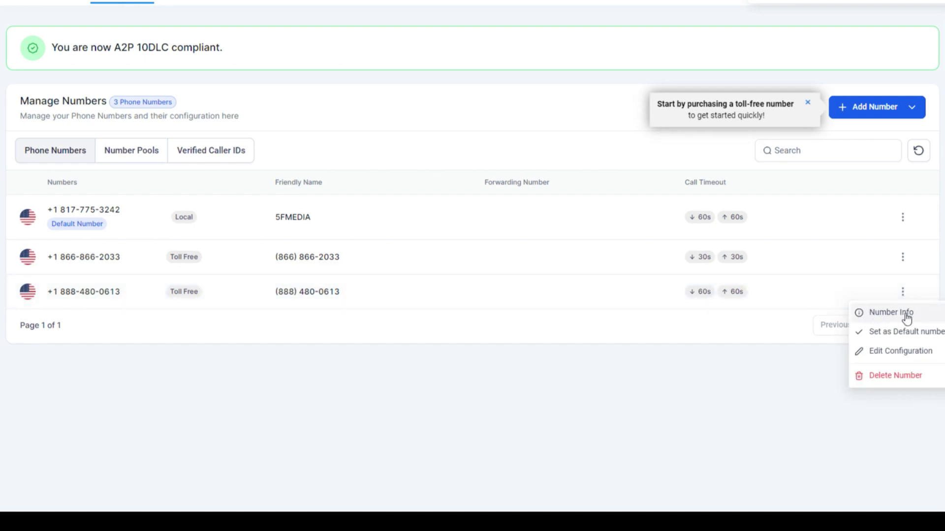
pyautogui.click(871, 317)
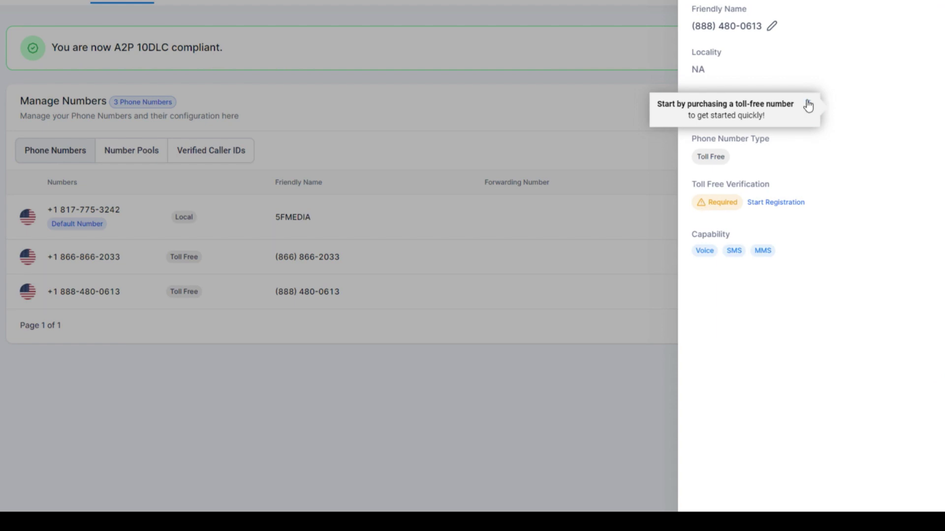
pyautogui.click(808, 102)
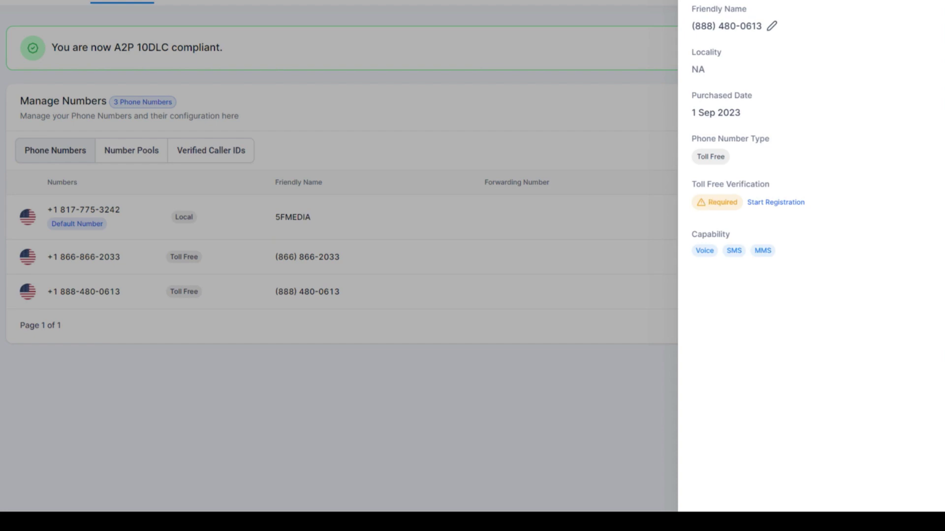
pyautogui.click(610, 281)
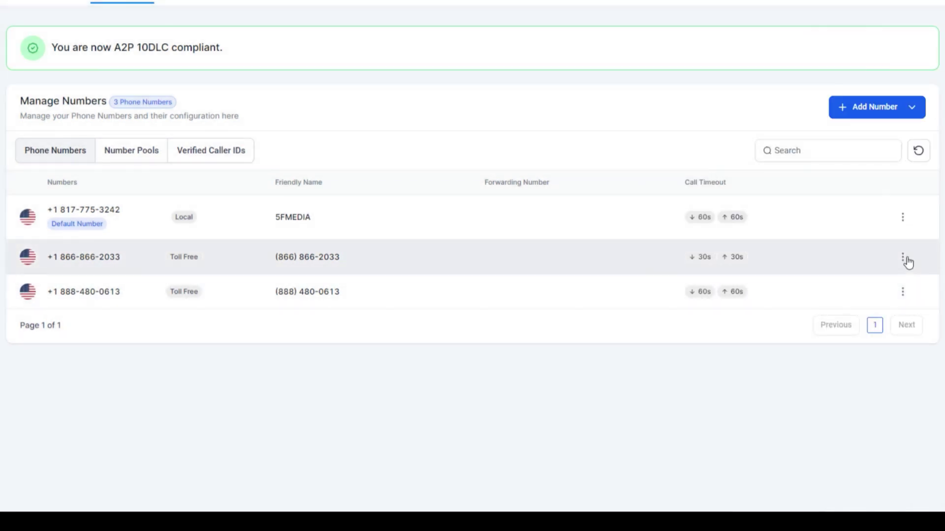
pyautogui.click(903, 257)
pyautogui.click(895, 280)
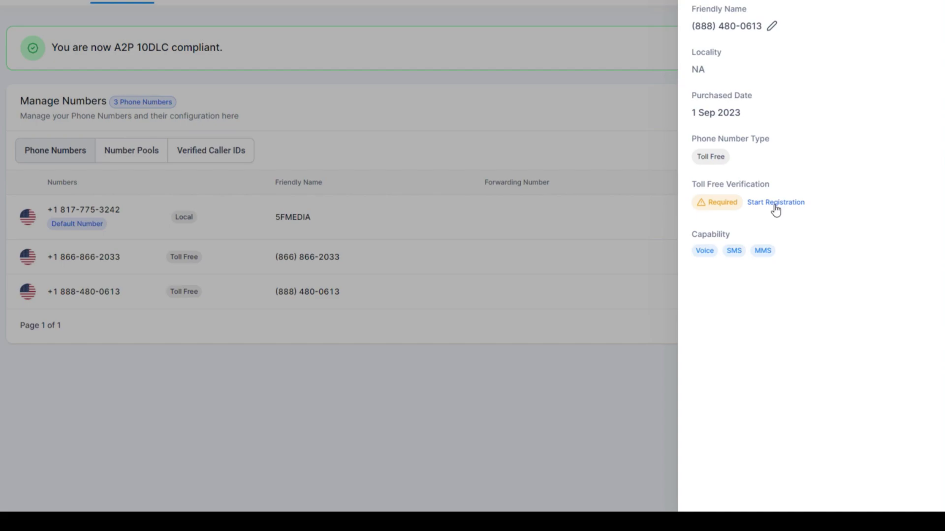
# Start the toll-free verification registration and go to the Legal Entity Name field.
pyautogui.click(776, 203)
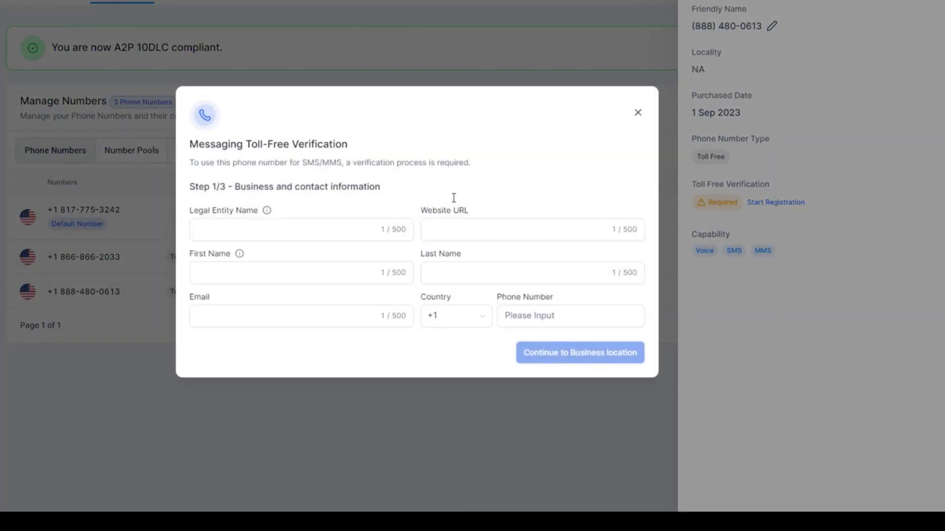
pyautogui.click(248, 221)
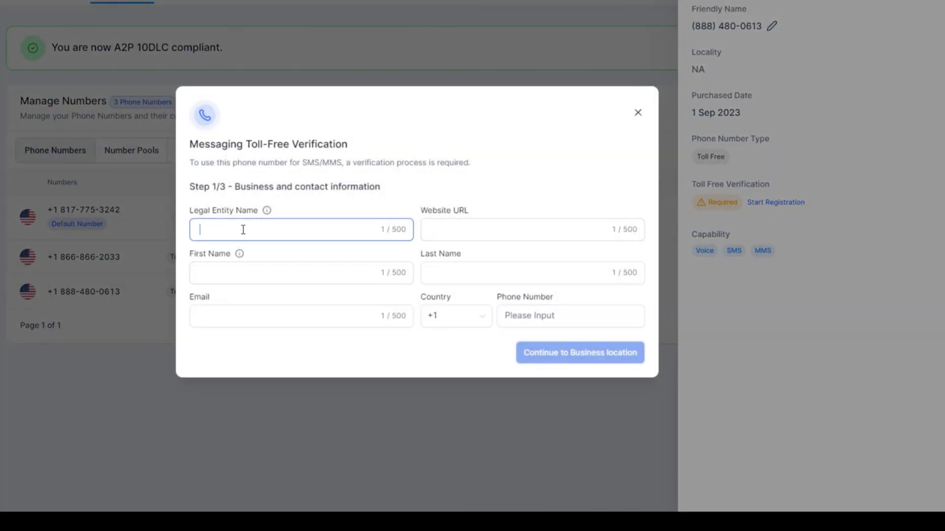
pyautogui.click(244, 269)
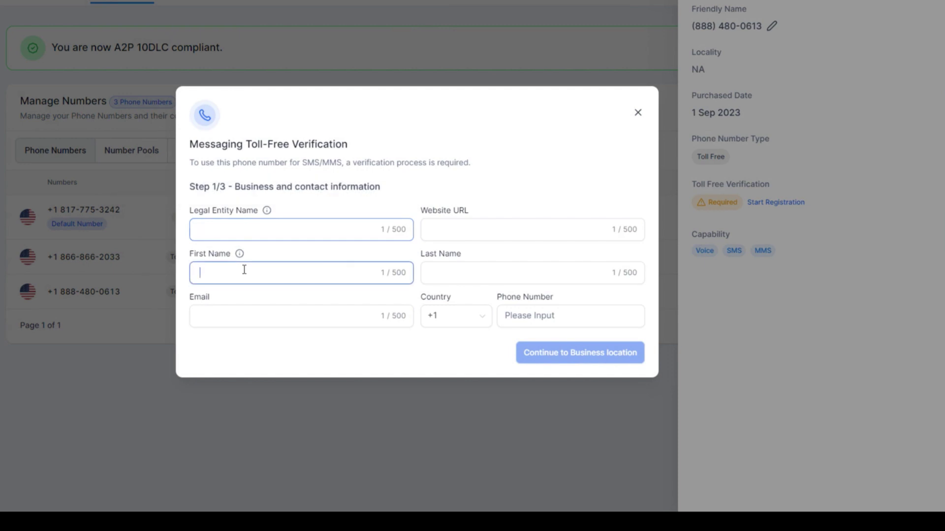
pyautogui.click(429, 272)
pyautogui.click(447, 230)
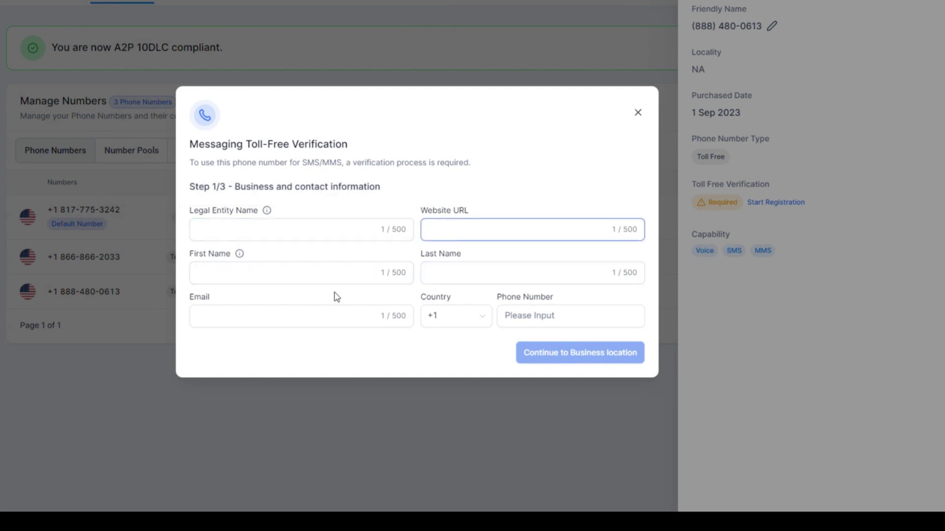
pyautogui.click(305, 318)
pyautogui.click(553, 317)
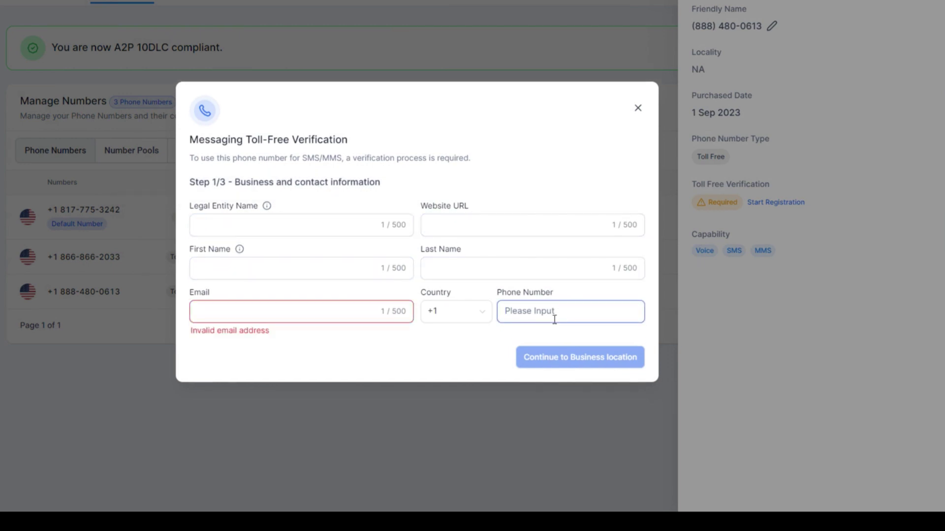
pyautogui.click(270, 222)
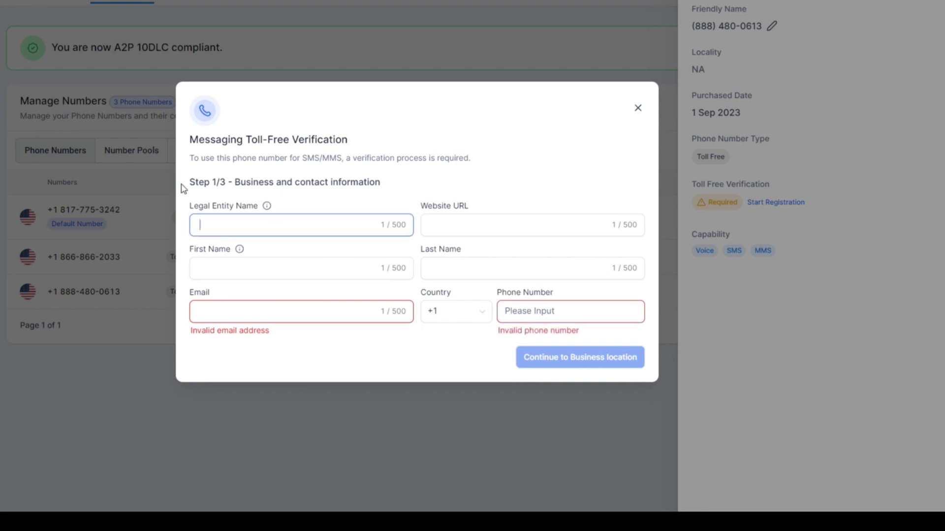
pyautogui.moveTo(376, 186); pyautogui.dragTo(177, 191)
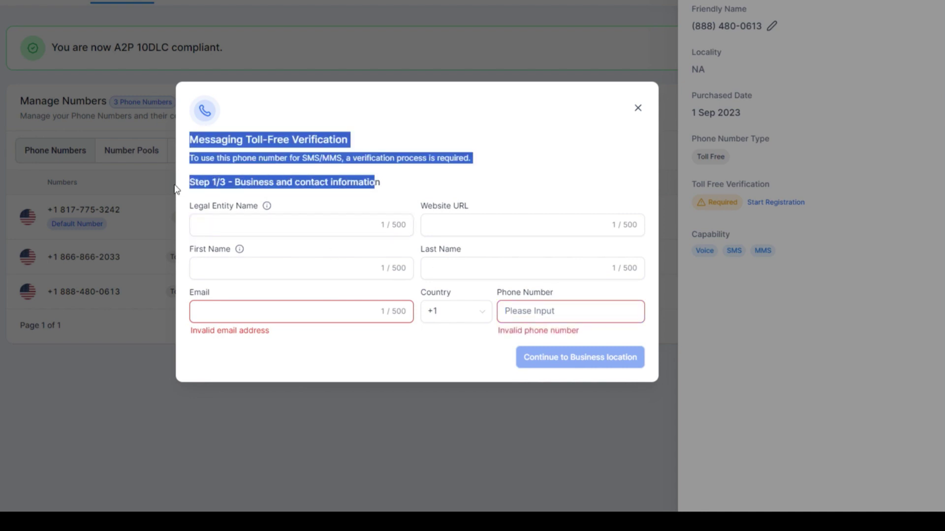
pyautogui.click(210, 230)
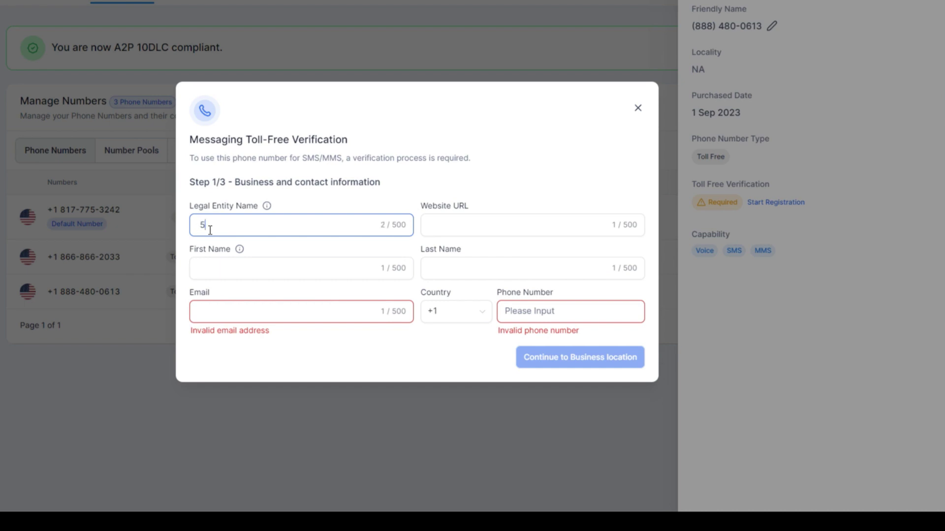
pyautogui.write('5FMEDIA')
pyautogui.press('Tab')
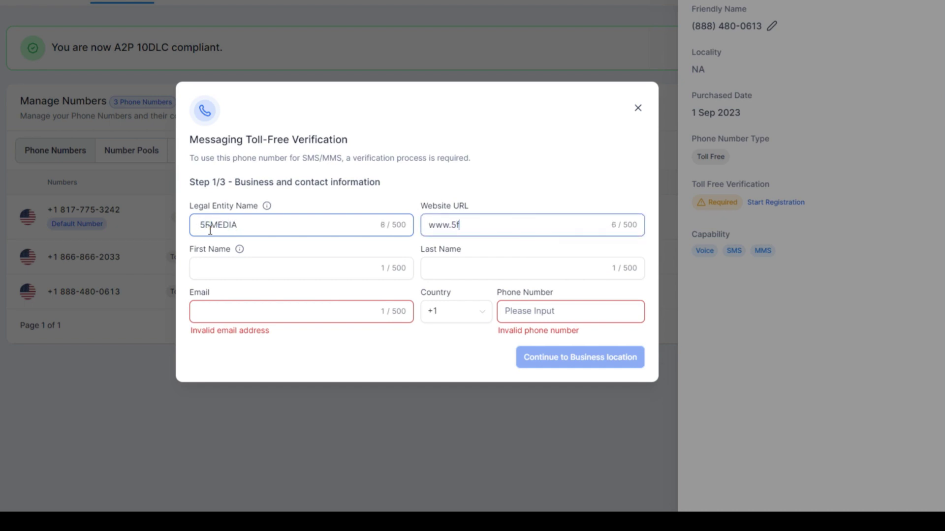
pyautogui.write('www.5fmedia.com')
pyautogui.press('Tab')
pyautogui.press('Tab')
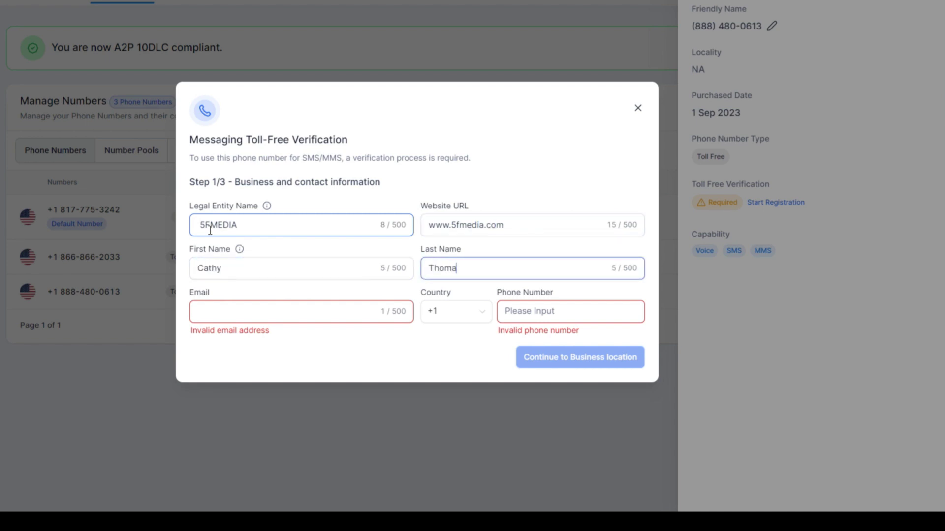
pyautogui.press('Tab')
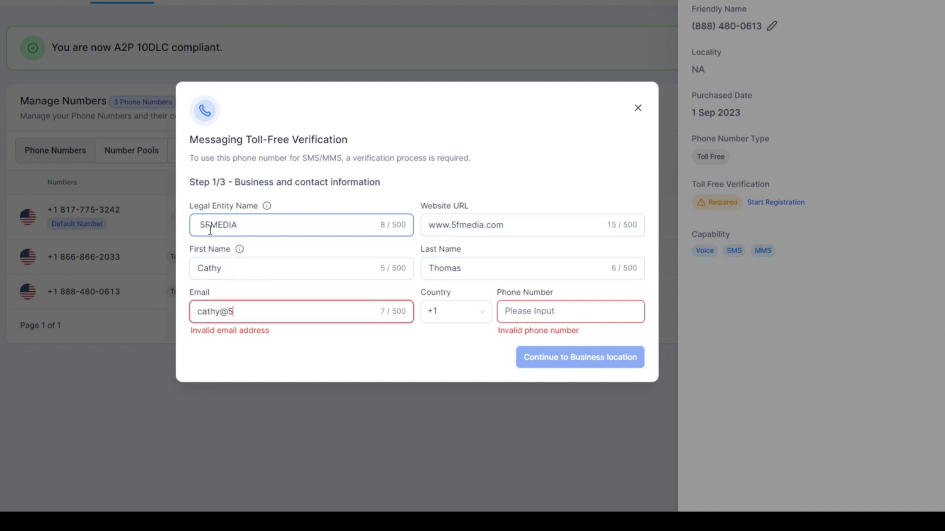
pyautogui.press('Tab')
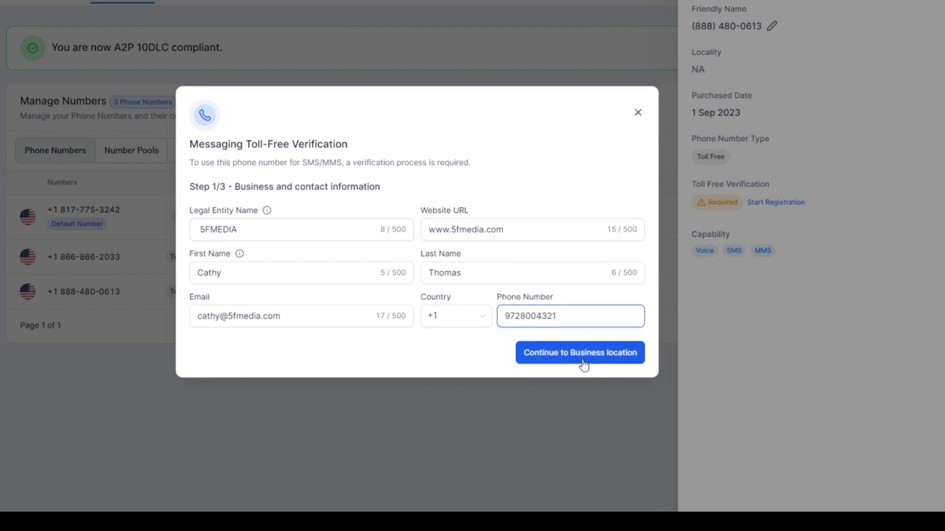
# On the Business location step, enter the business's street address, city and ZIP code.
pyautogui.click(561, 358)
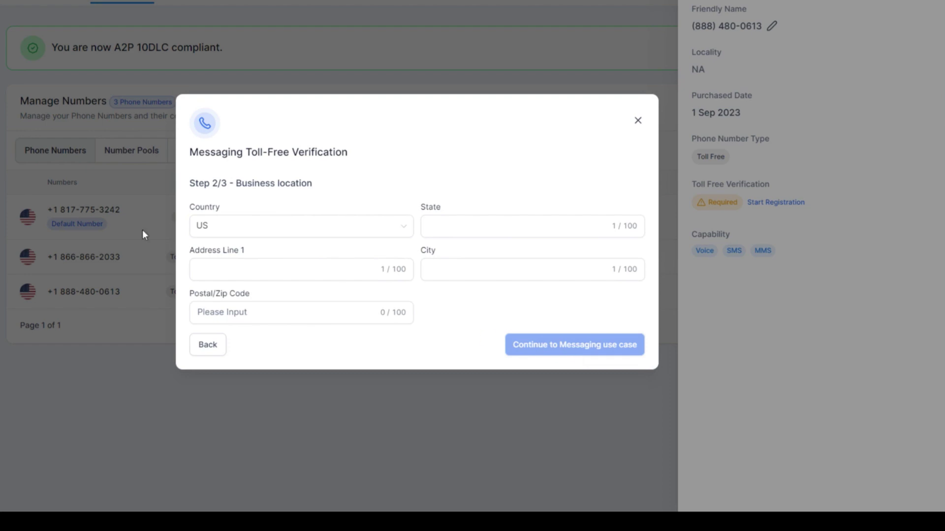
pyautogui.click(426, 217)
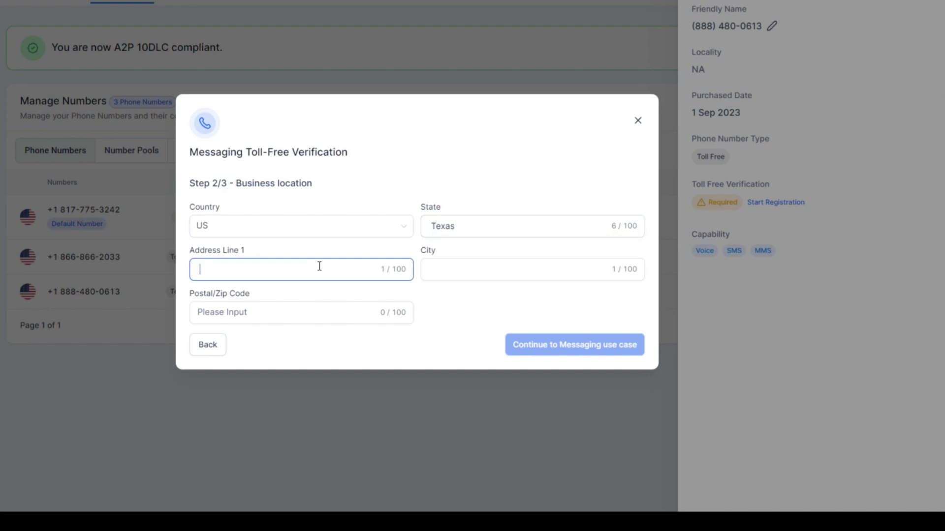
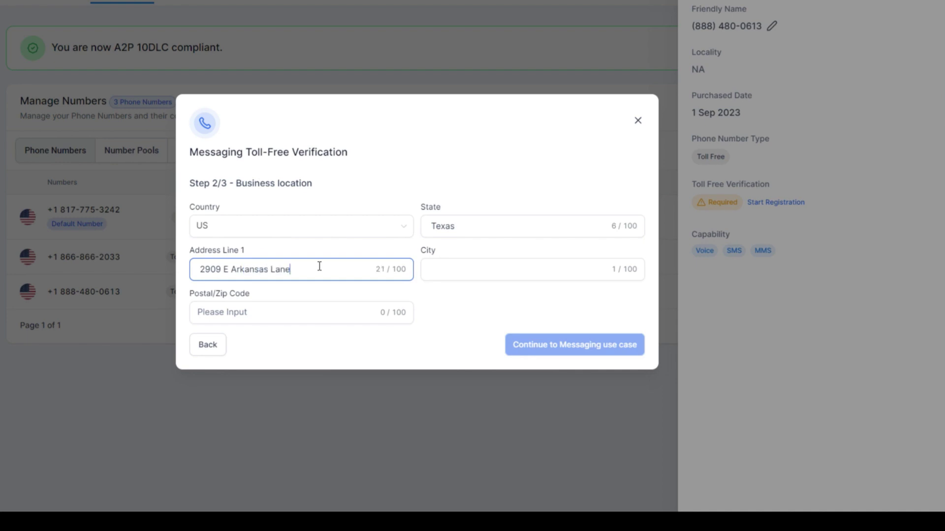
pyautogui.press('Tab')
pyautogui.write('Arlington')
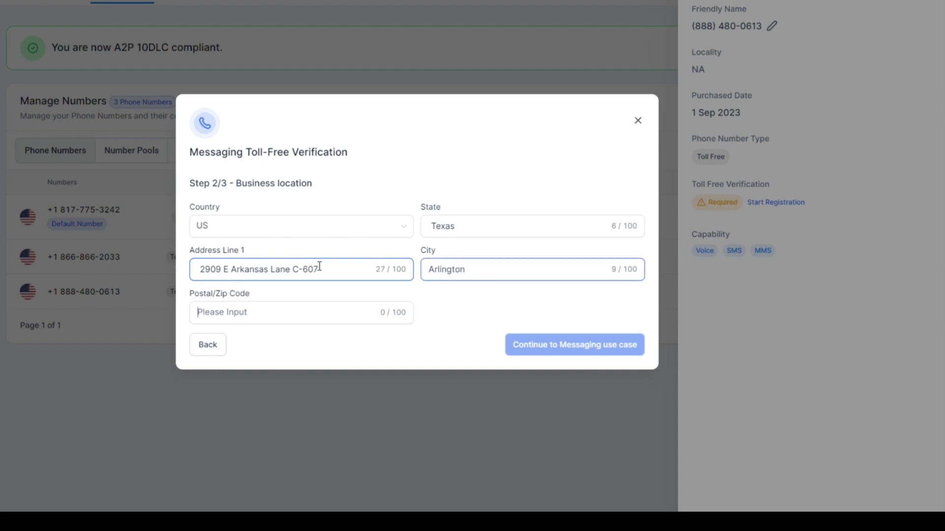
pyautogui.press('Tab')
pyautogui.write('76010')
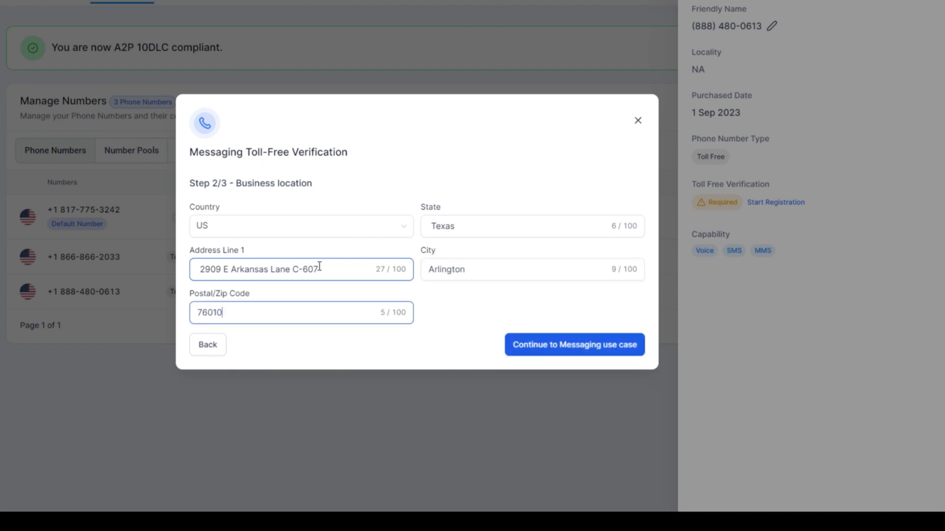
# Advance to the use case step and set estimated monthly volume to 10,000.
pyautogui.click(609, 353)
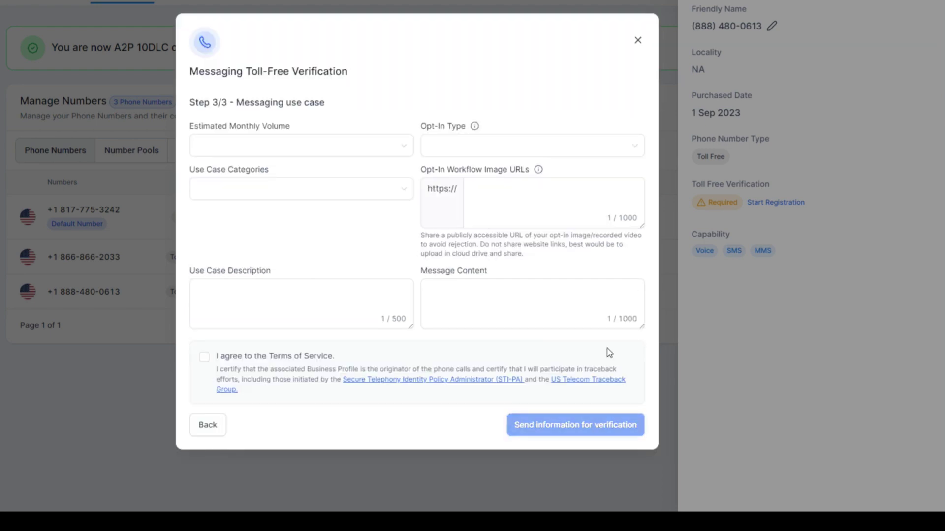
pyautogui.click(238, 147)
pyautogui.click(323, 209)
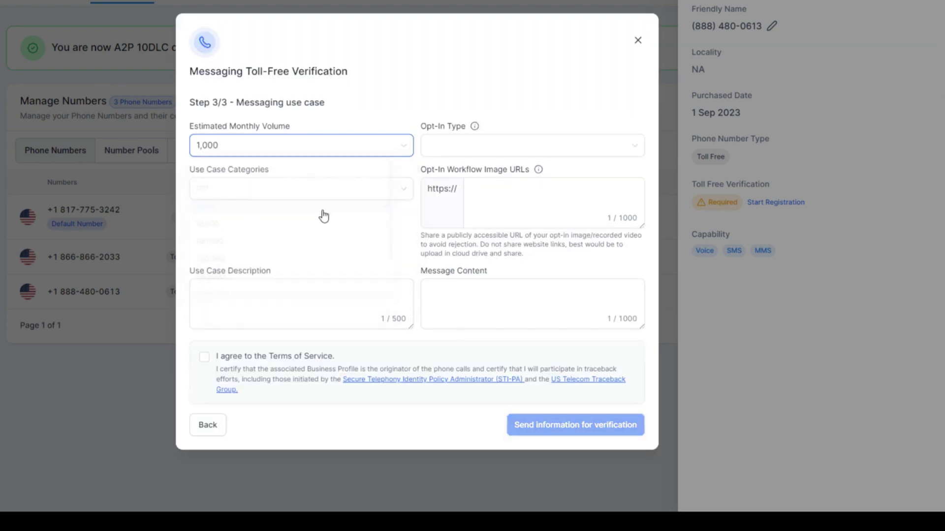
pyautogui.click(232, 154)
pyautogui.click(222, 227)
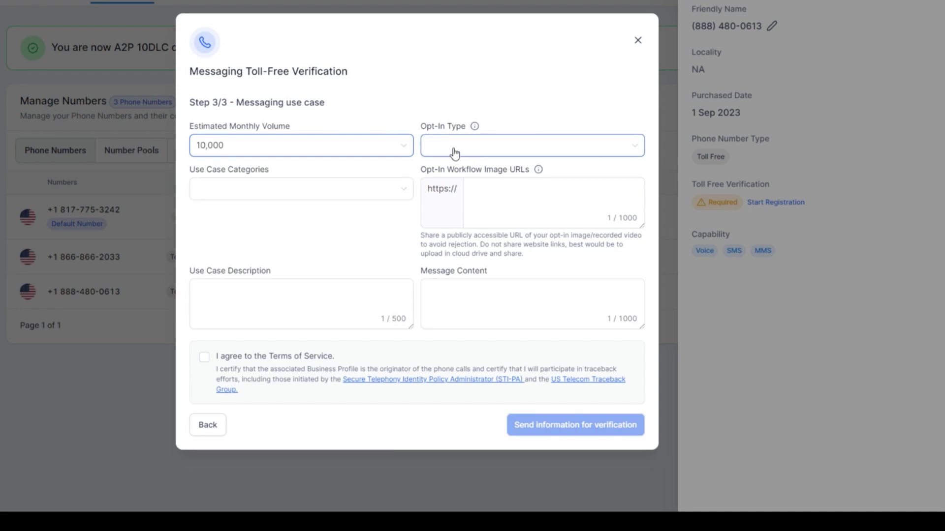
pyautogui.click(481, 156)
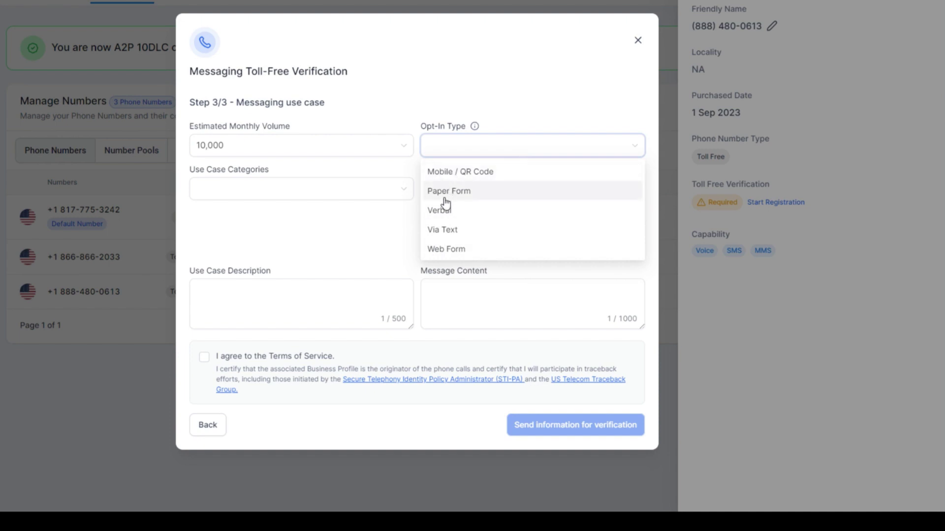
pyautogui.click(447, 249)
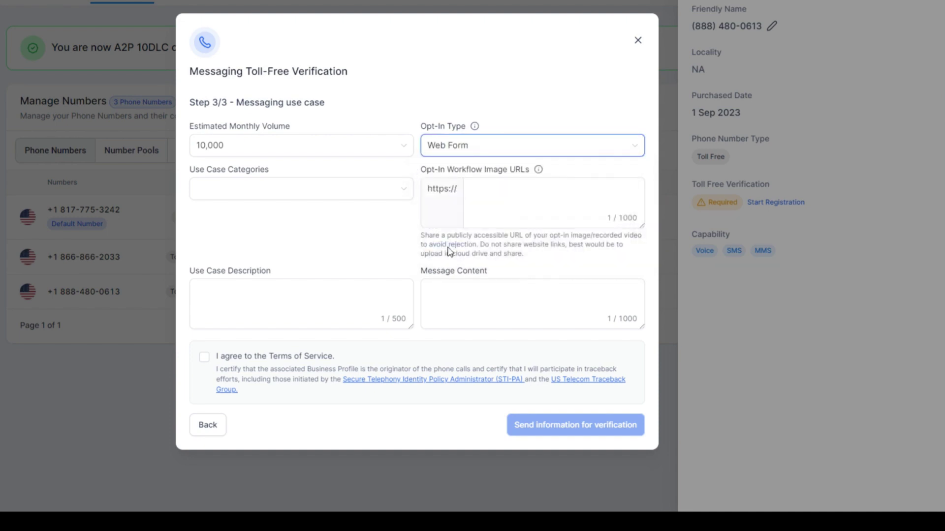
pyautogui.click(222, 191)
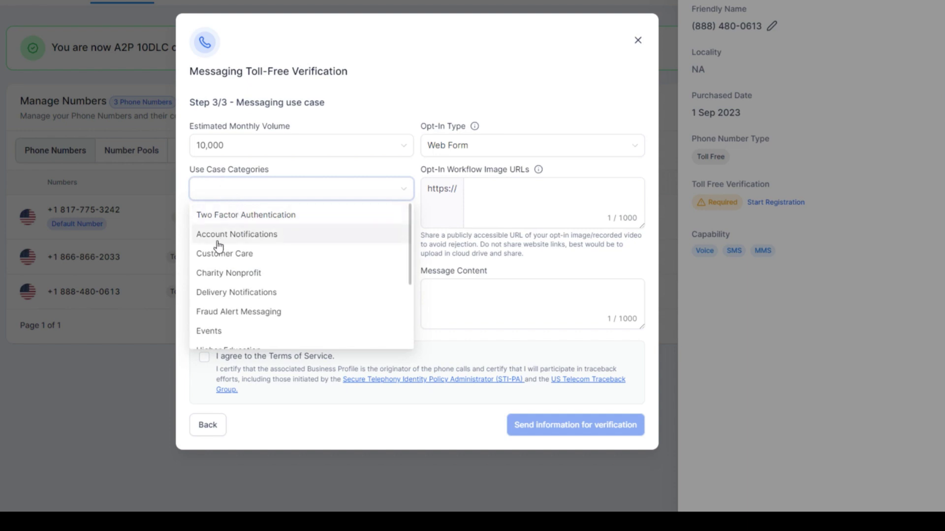
pyautogui.click(261, 265)
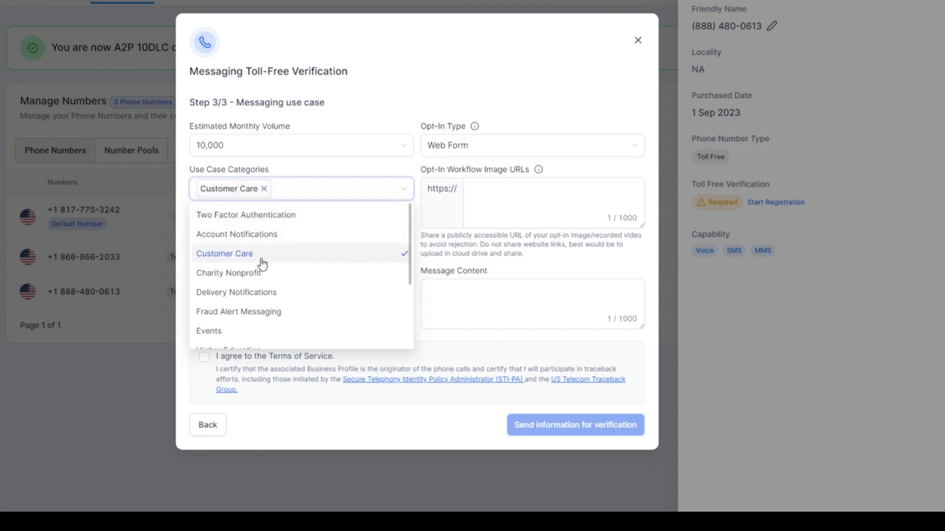
pyautogui.click(445, 179)
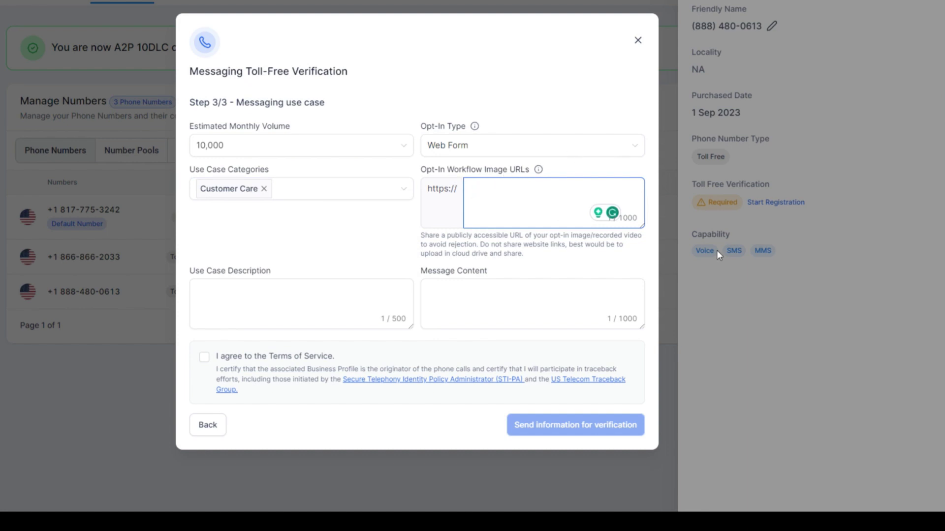
pyautogui.write('www.5fmedia.com')
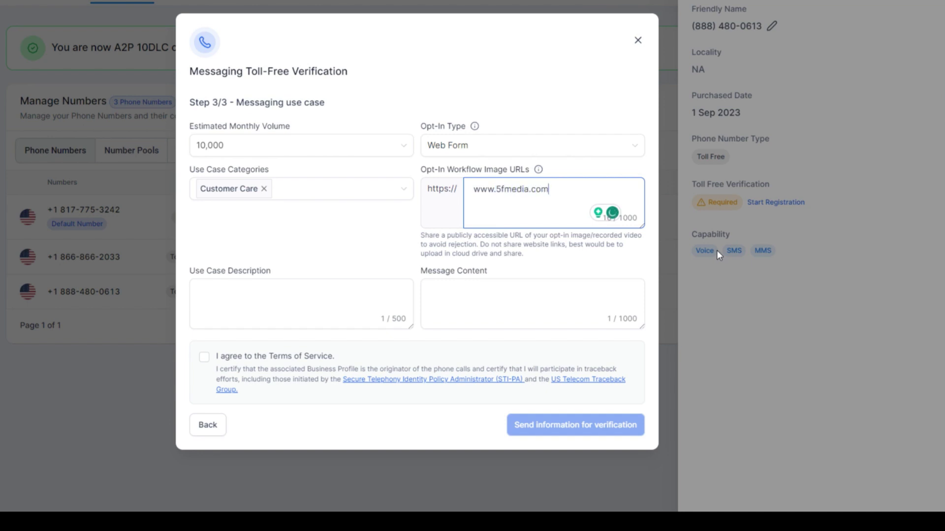
# Write the use case description opening and paste the sample login message content.
pyautogui.click(287, 294)
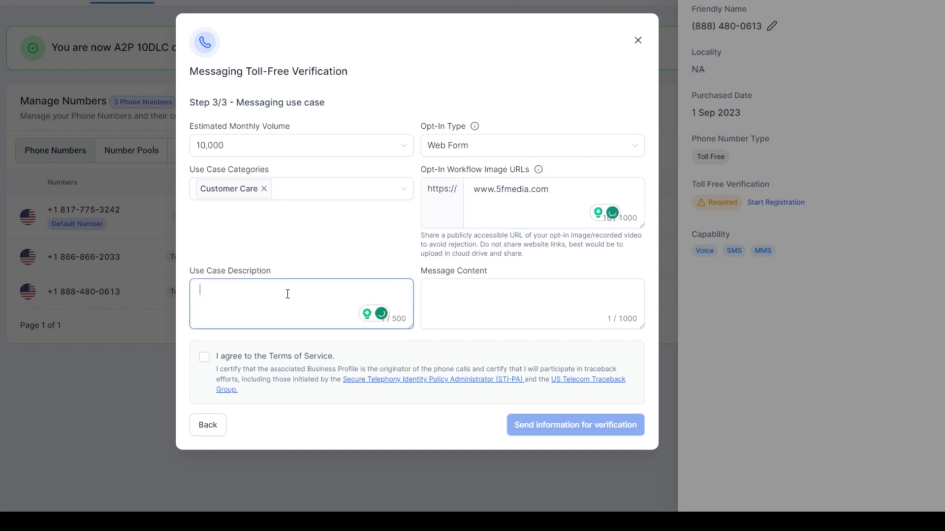
pyautogui.write('We plan on using to ')
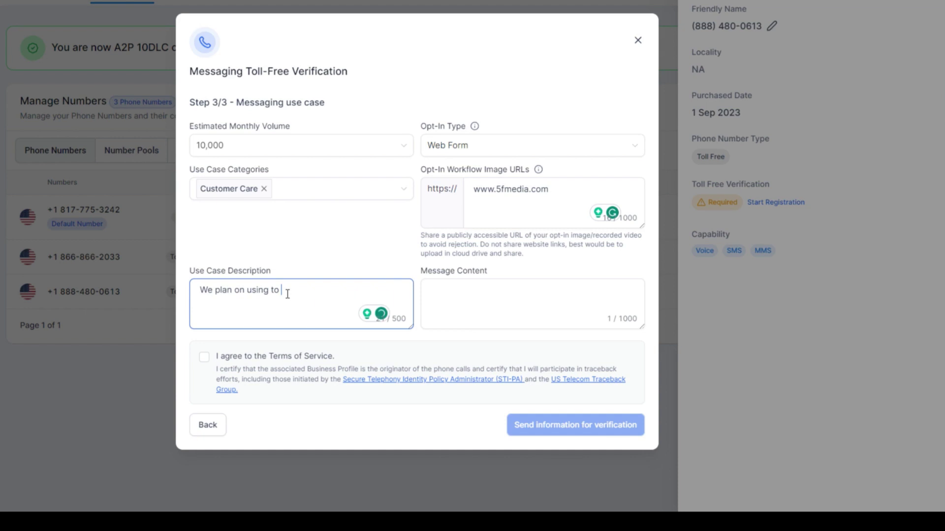
pyautogui.write('communicate with customers')
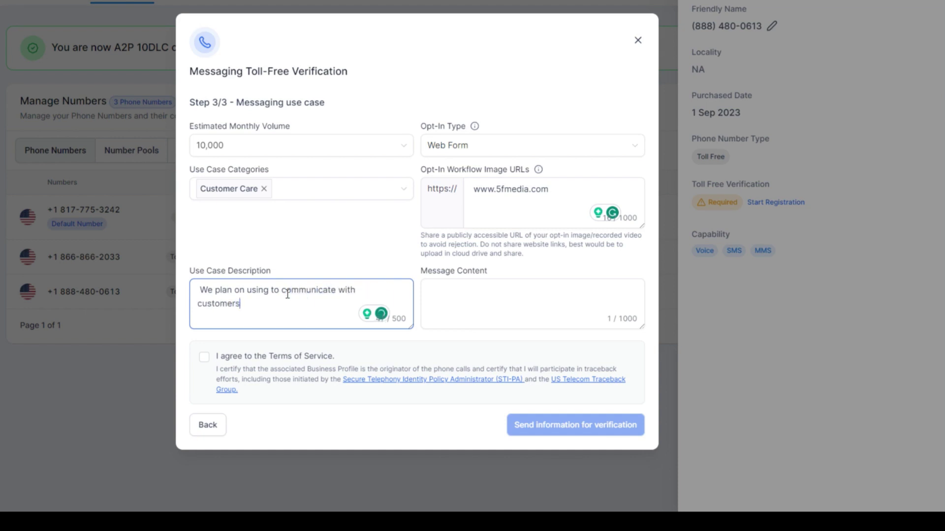
pyautogui.click(574, 320)
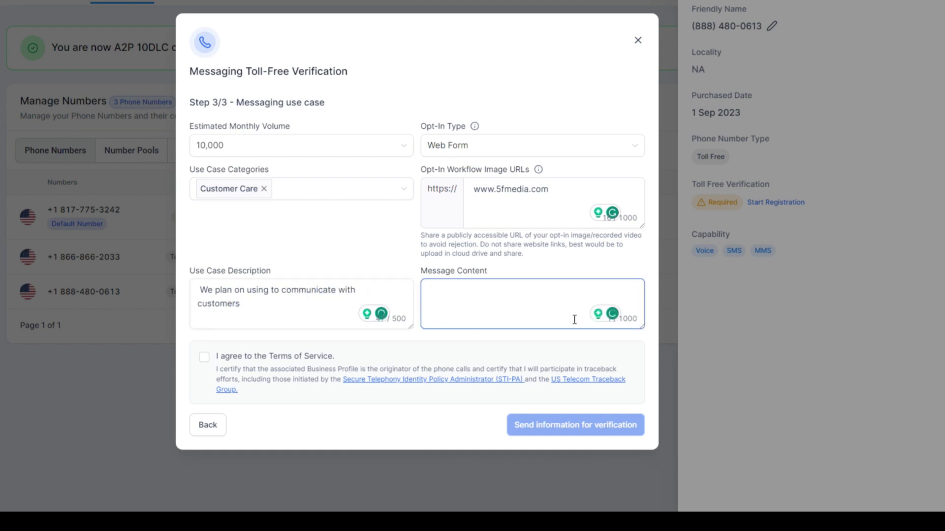
pyautogui.hotkey('ctrl', 'v')
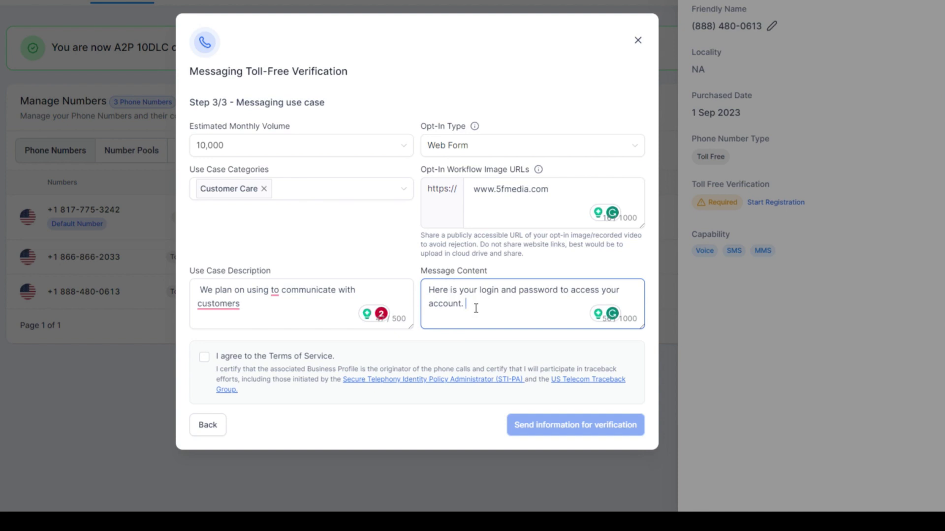
pyautogui.write('If you have any questions let us know')
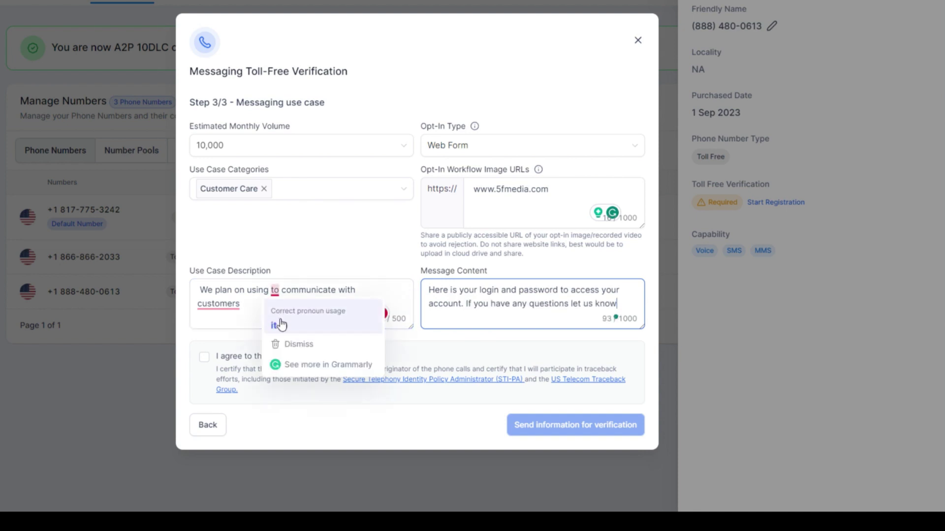
# Finish the description with 'via login account access and software training updates'.
pyautogui.click(252, 310)
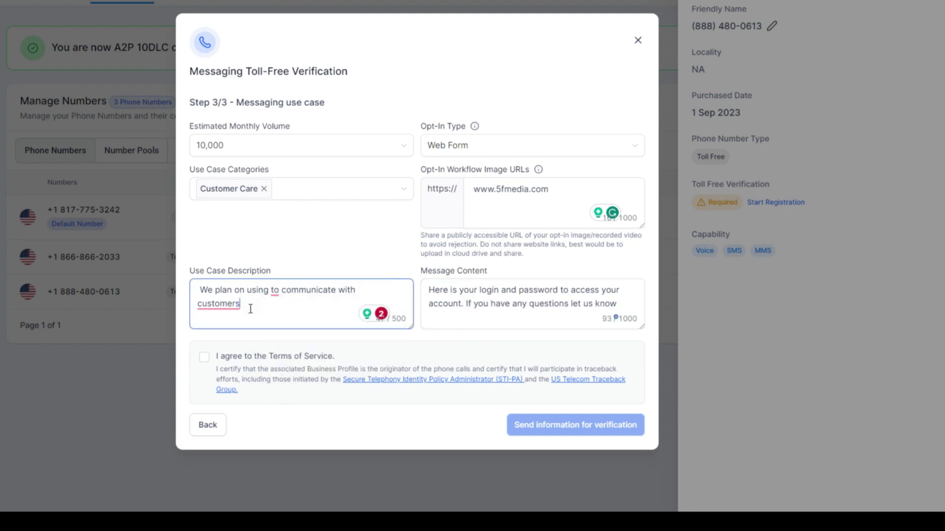
pyautogui.write('via login account acces')
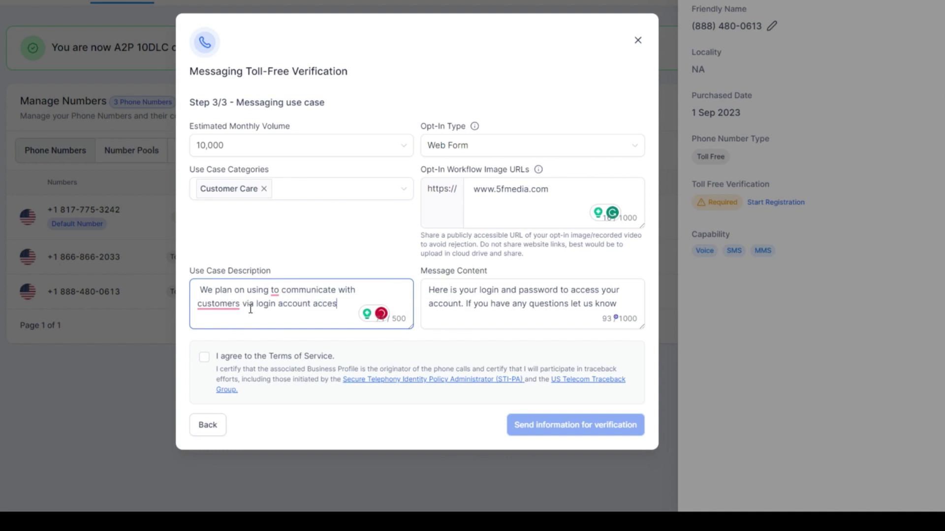
pyautogui.write('s')
pyautogui.write('and software up')
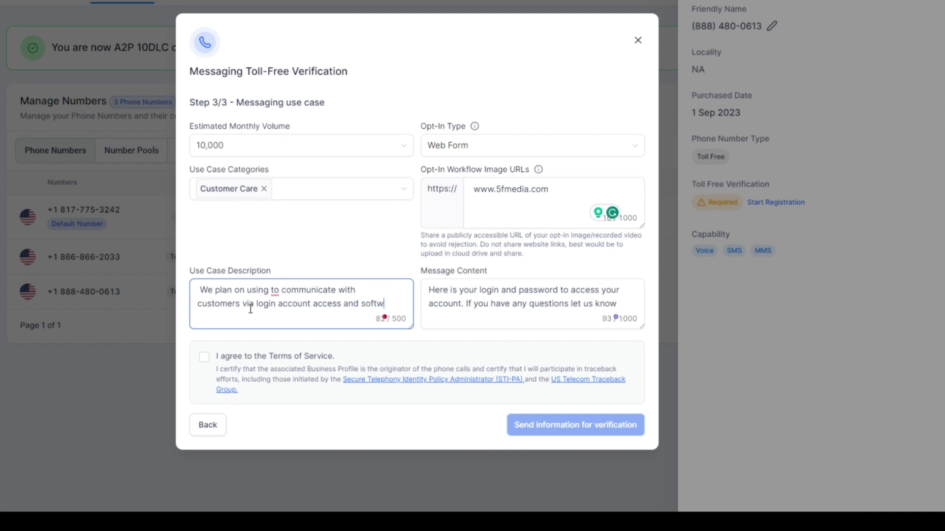
pyautogui.press('BackSpace')
pyautogui.press('BackSpace')
pyautogui.write('training updates')
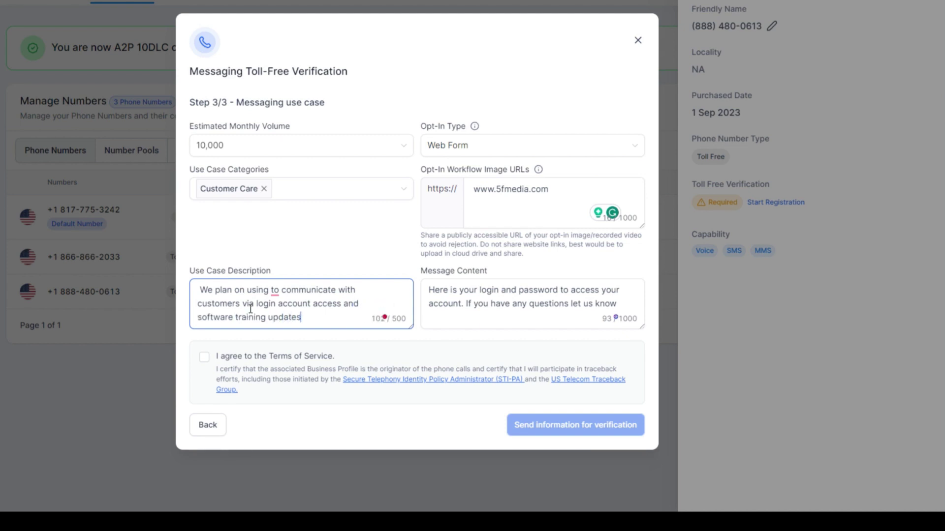
# Accept the Terms of Service, set volume to 1,000, and submit for verification.
pyautogui.click(204, 357)
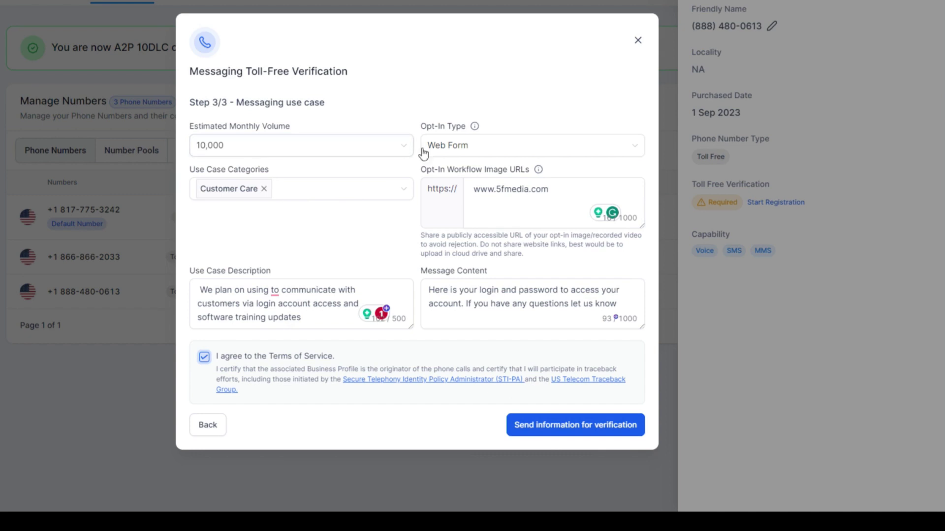
pyautogui.click(238, 152)
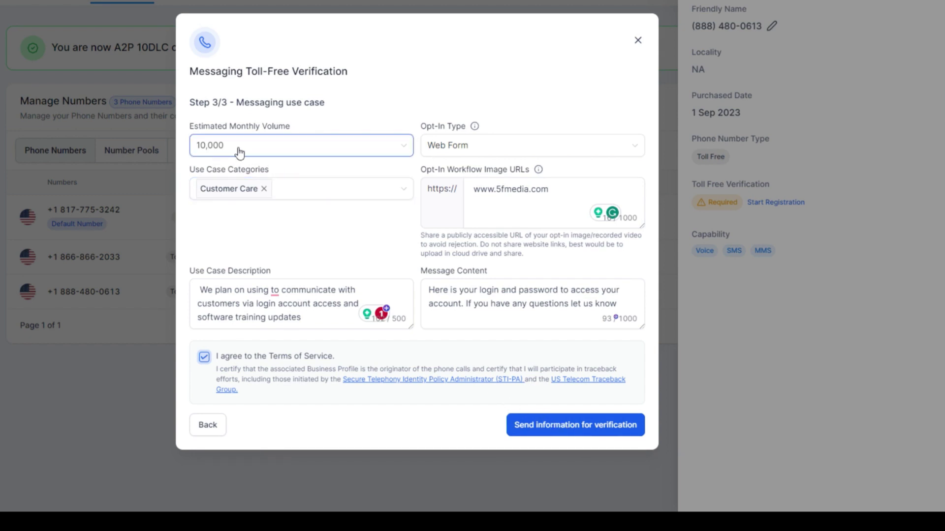
pyautogui.click(581, 432)
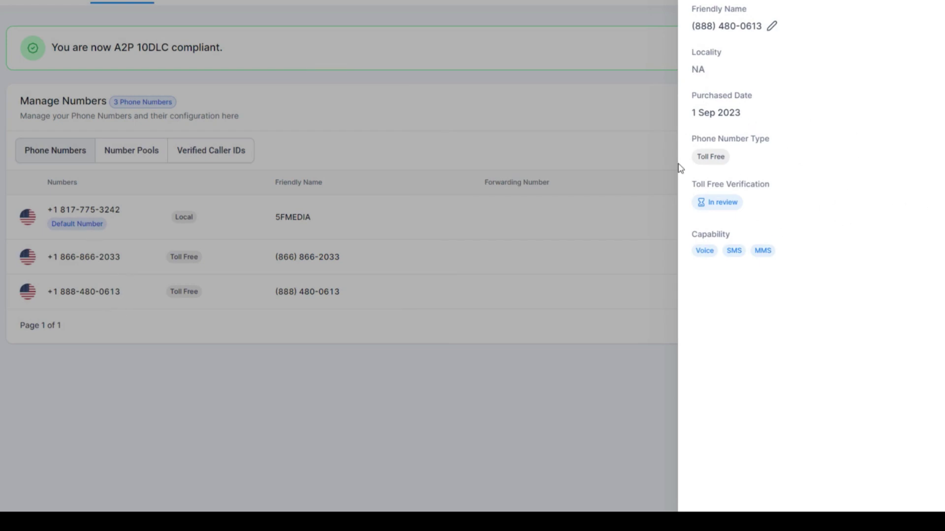
pyautogui.click(562, 367)
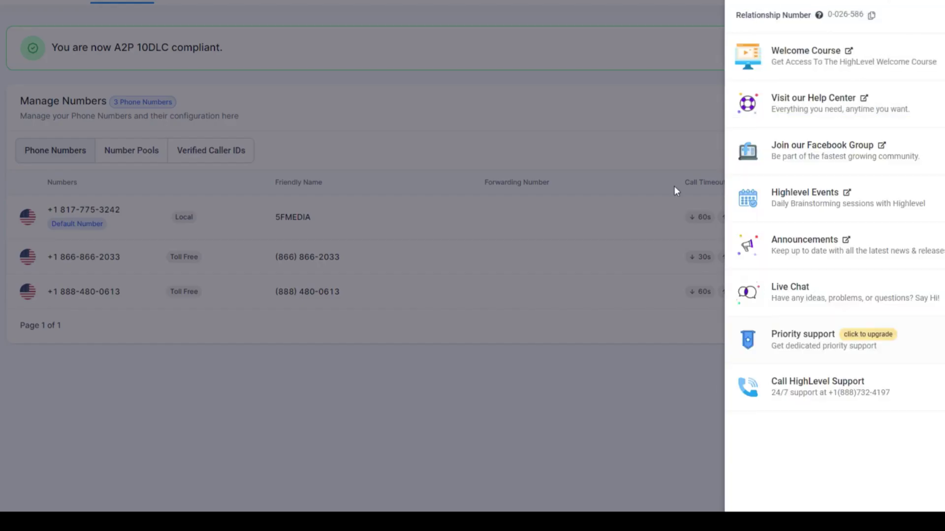
pyautogui.click(603, 103)
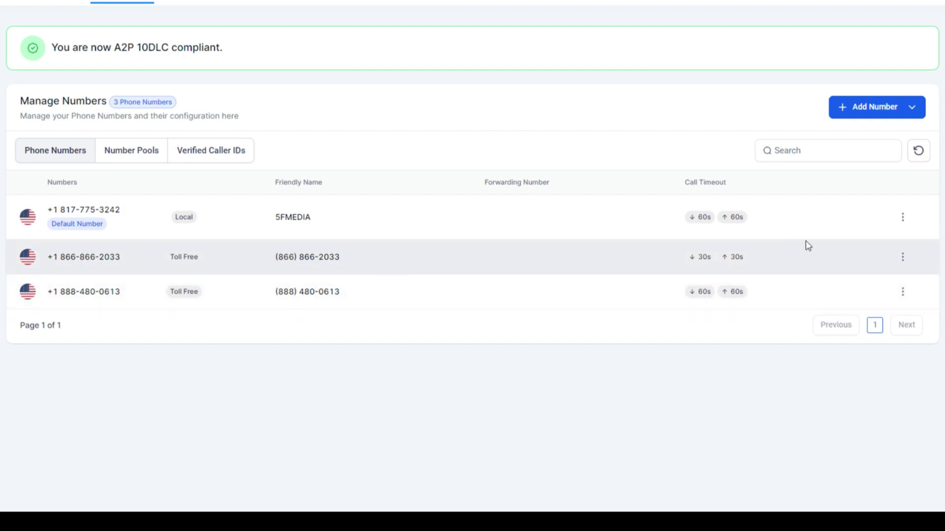
pyautogui.click(903, 261)
pyautogui.click(895, 276)
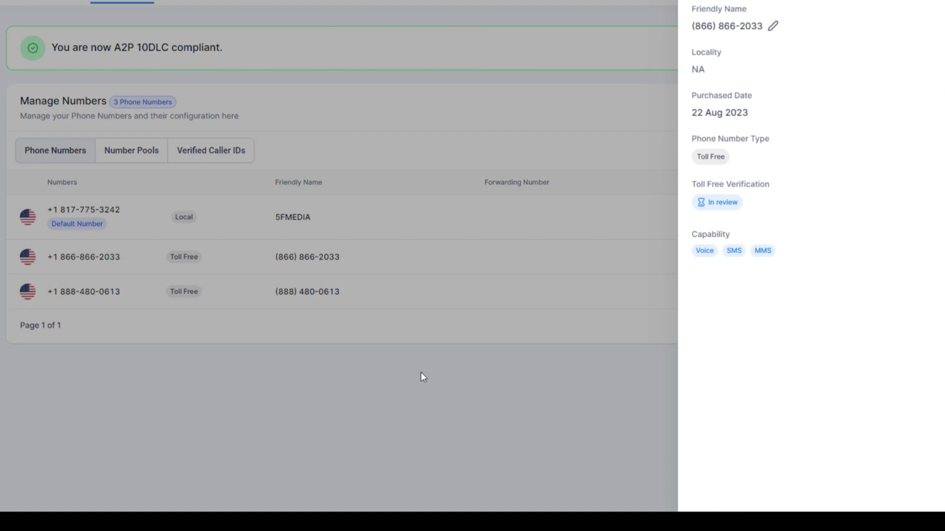
pyautogui.click(421, 374)
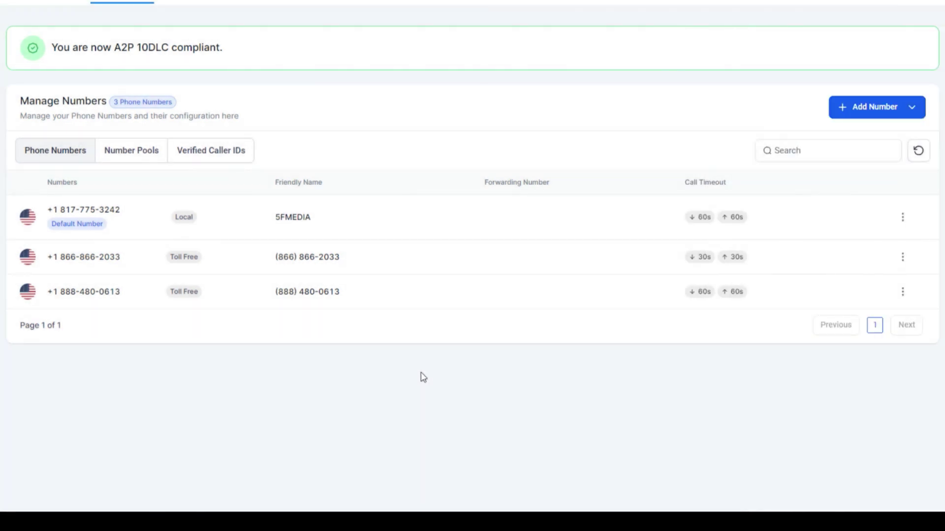